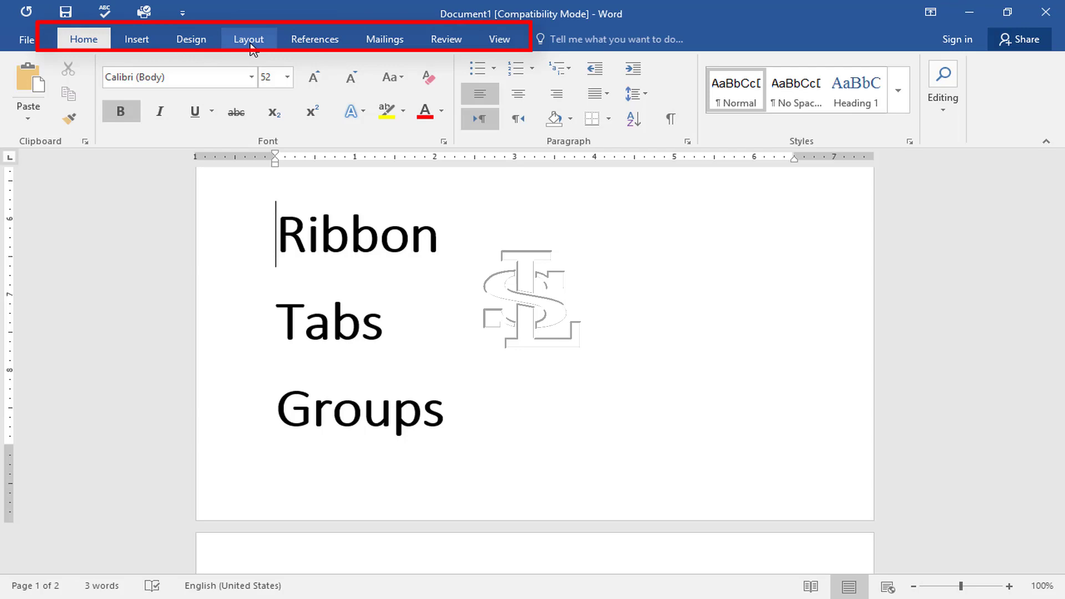
# Browse the Layout, References, Mailings and Review tabs, then return to Home.
pyautogui.click(248, 44)
pyautogui.click(303, 41)
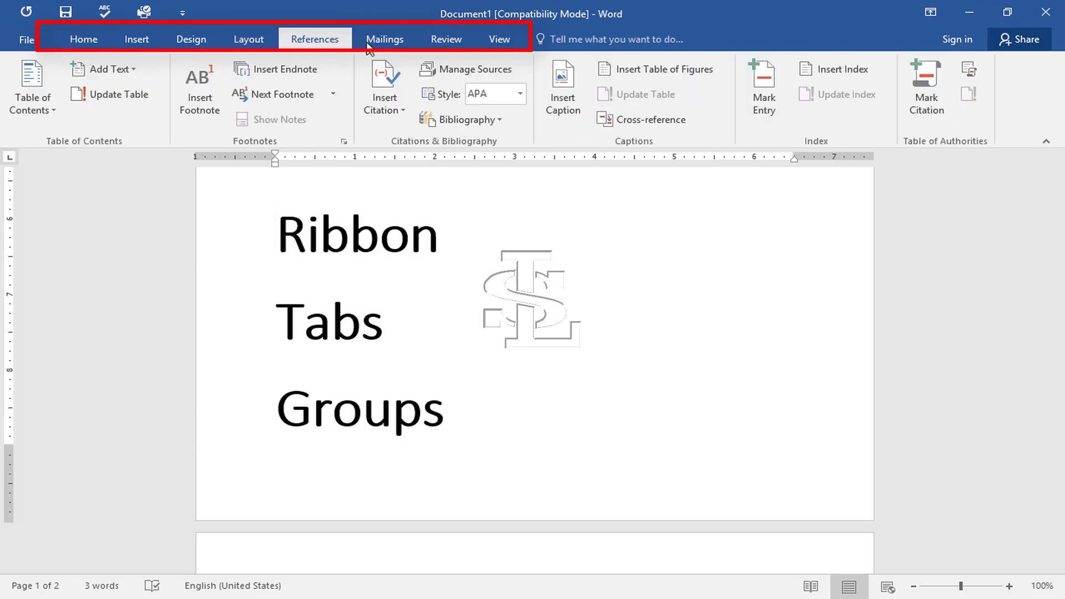
pyautogui.click(389, 42)
pyautogui.click(449, 43)
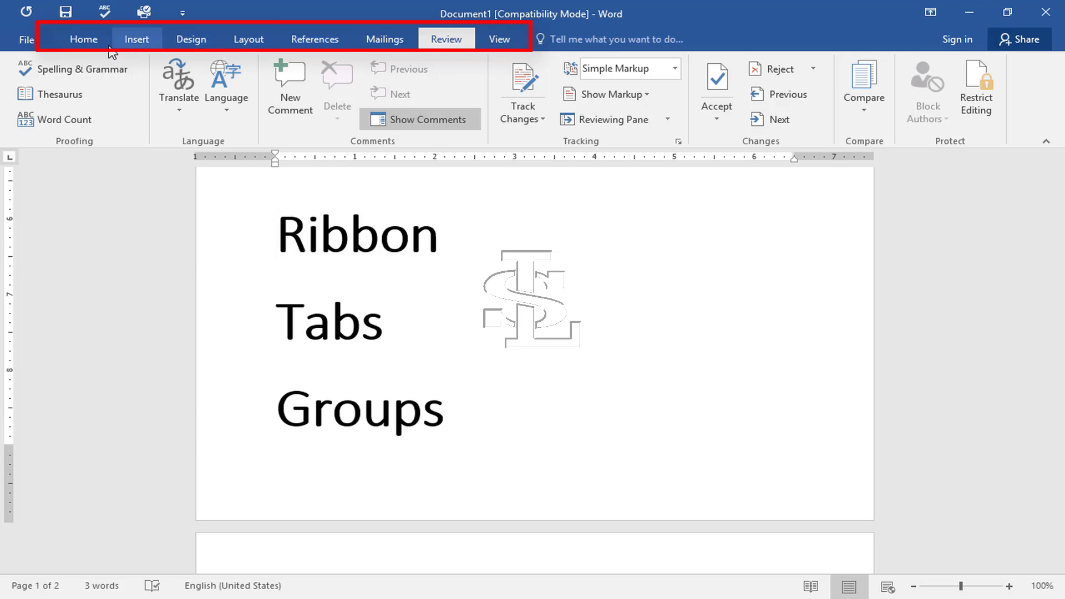
pyautogui.click(91, 46)
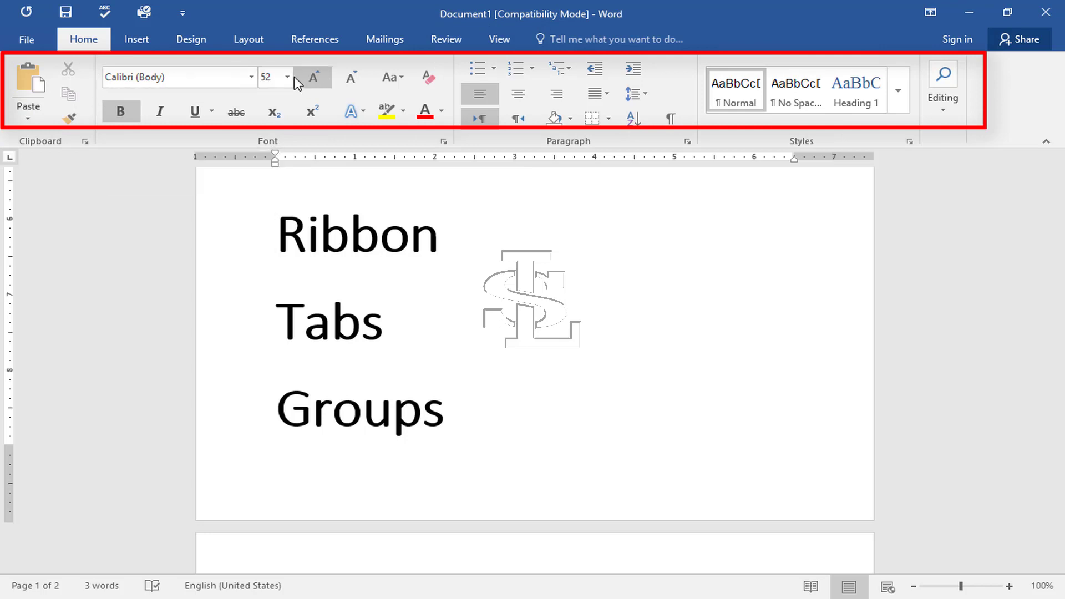
# Browse the Design, Insert, Mailings and Review tabs, ending on the View tab.
pyautogui.click(194, 40)
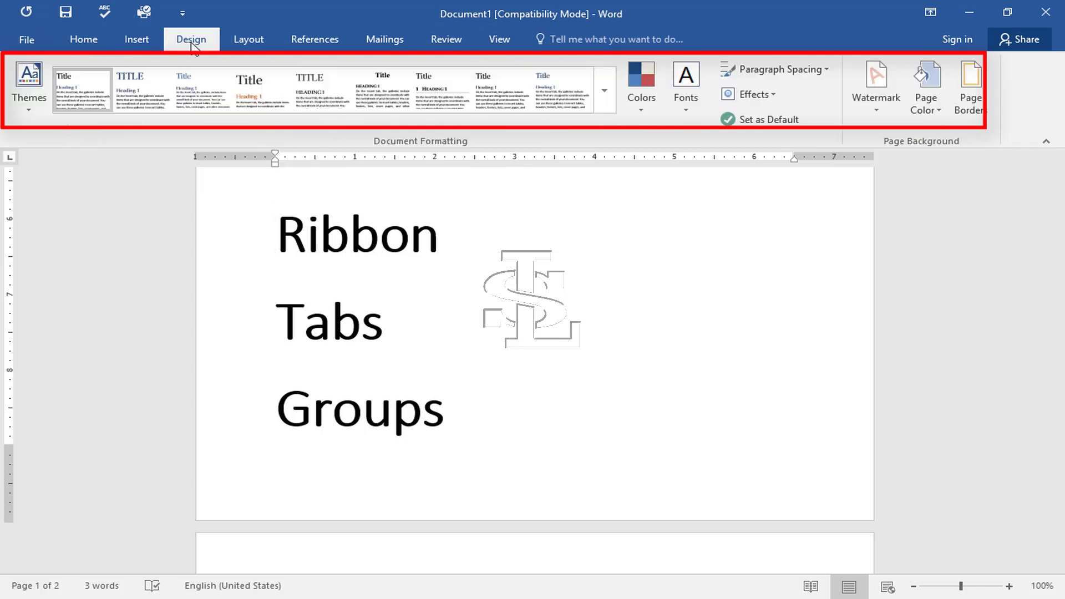
pyautogui.click(142, 40)
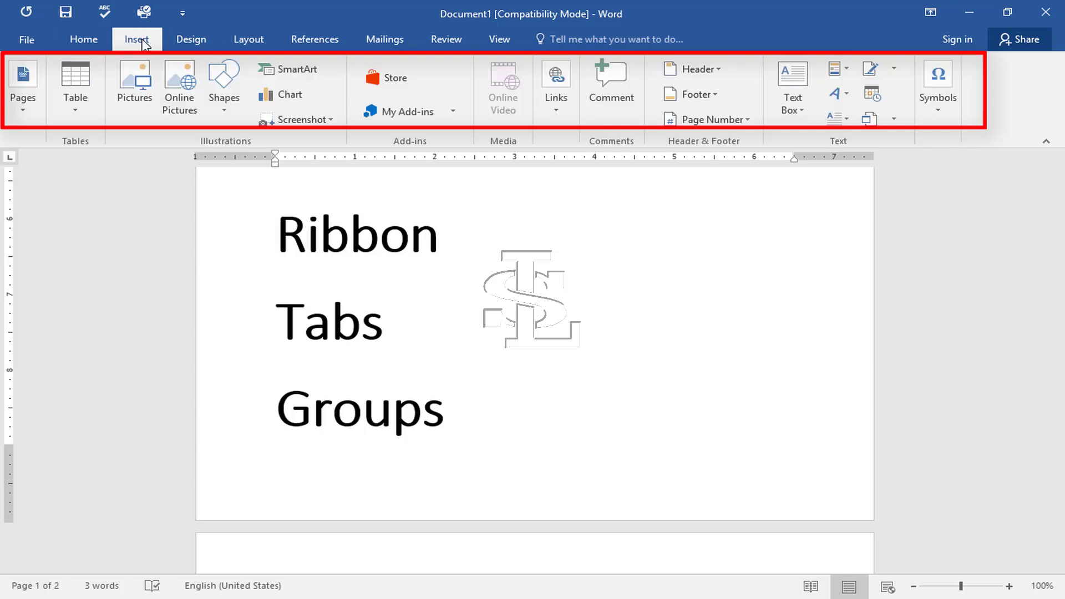
pyautogui.click(378, 39)
pyautogui.click(450, 43)
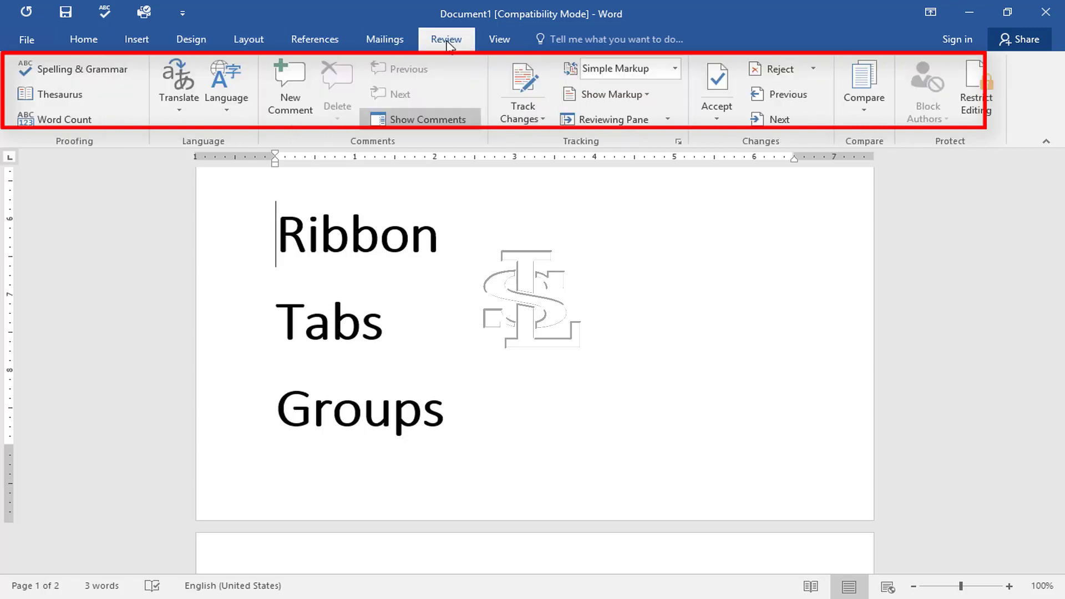
pyautogui.click(498, 43)
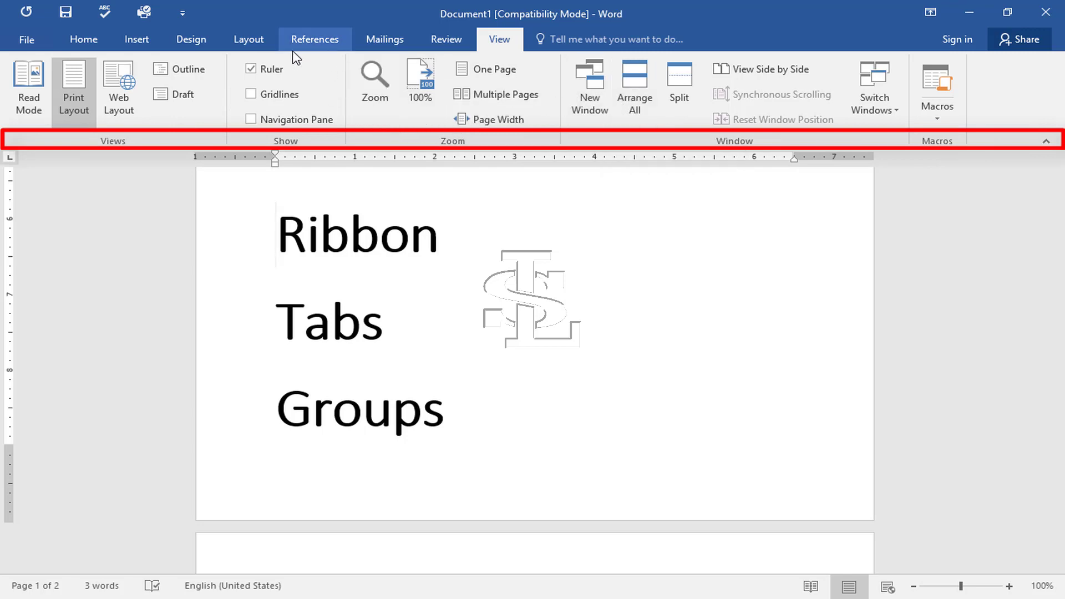
# Switch from Home to Layout and then to the Review tab.
pyautogui.click(84, 39)
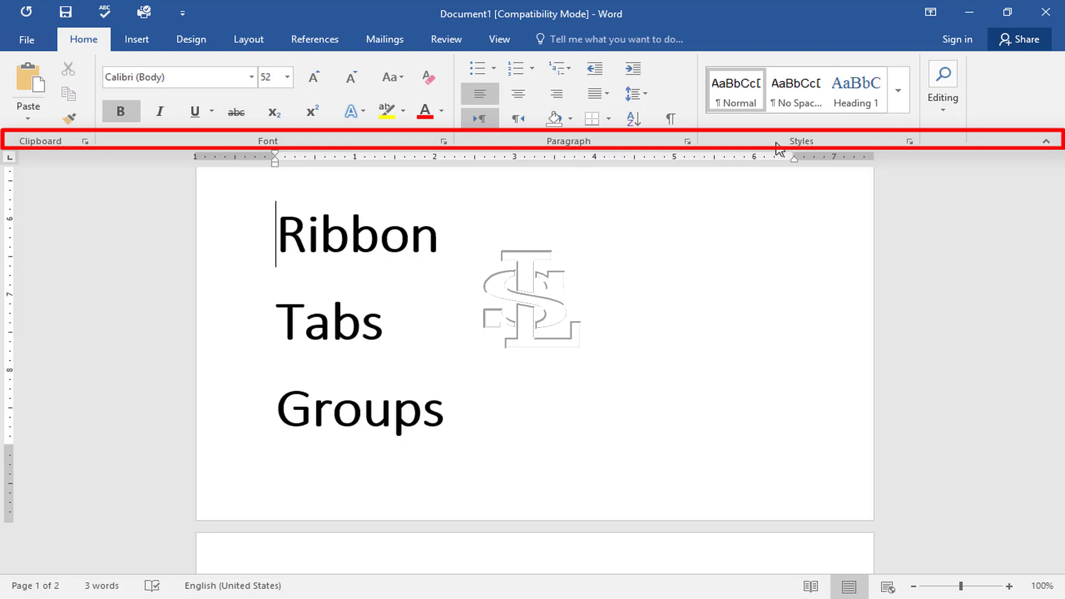
pyautogui.click(244, 39)
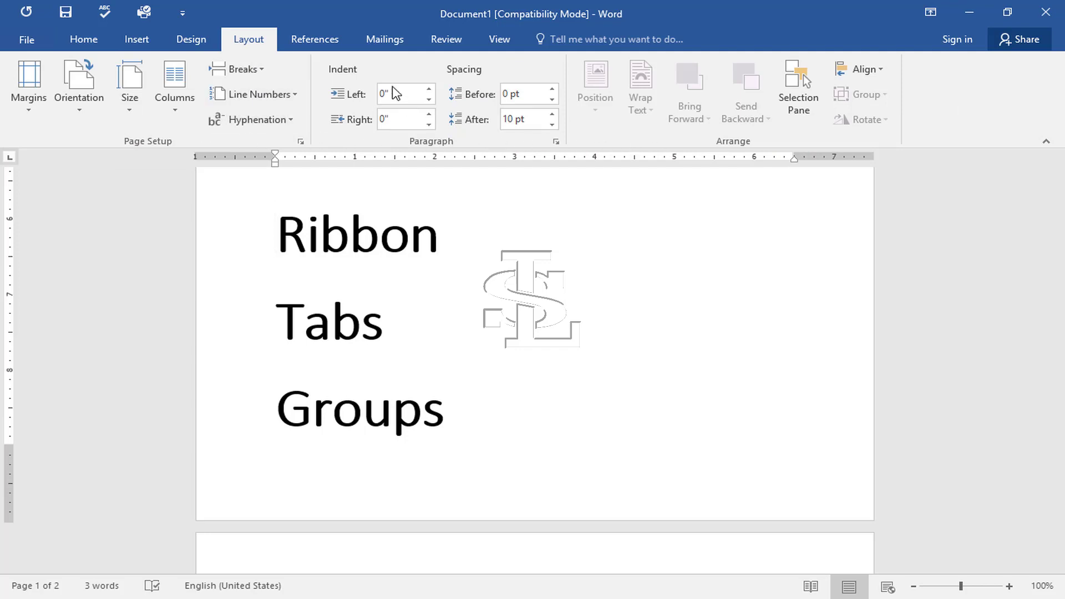
pyautogui.click(431, 41)
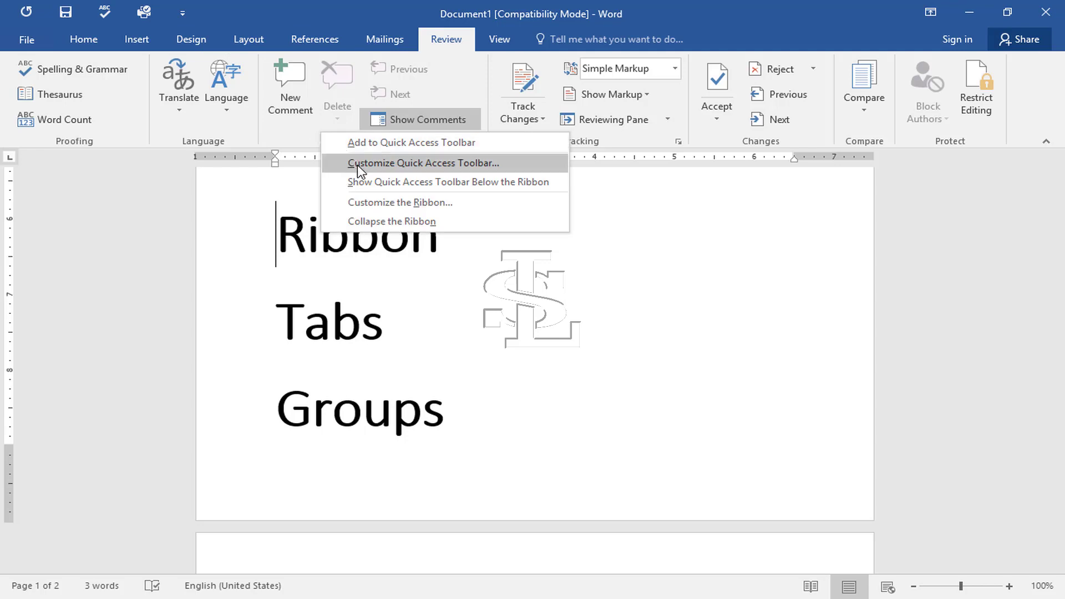
# In Customize the Ribbon, add a new custom tab directly after Insert.
pyautogui.click(386, 203)
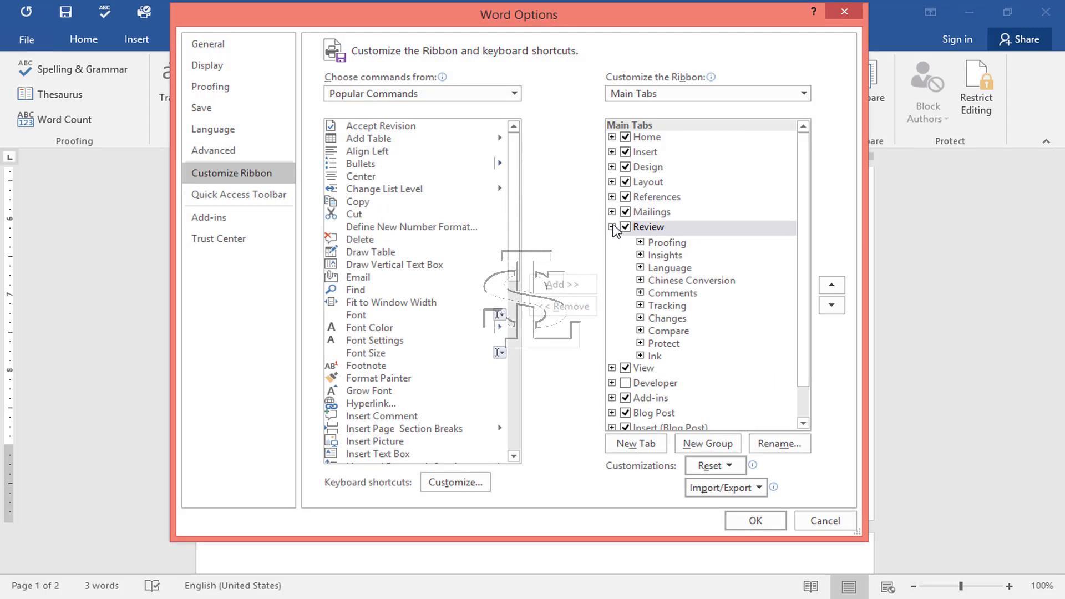
pyautogui.click(611, 227)
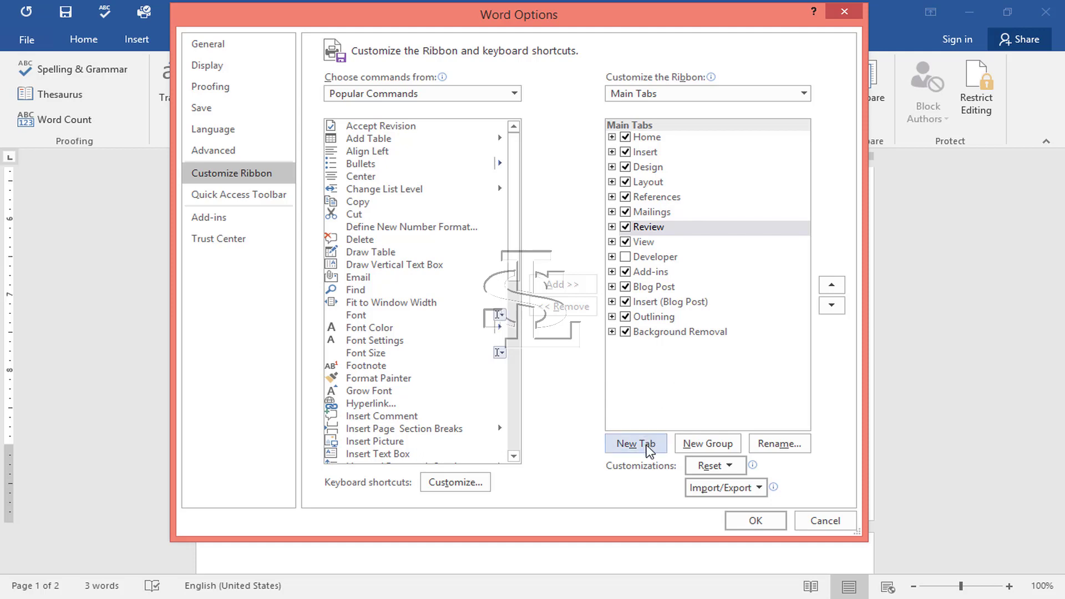
pyautogui.click(612, 152)
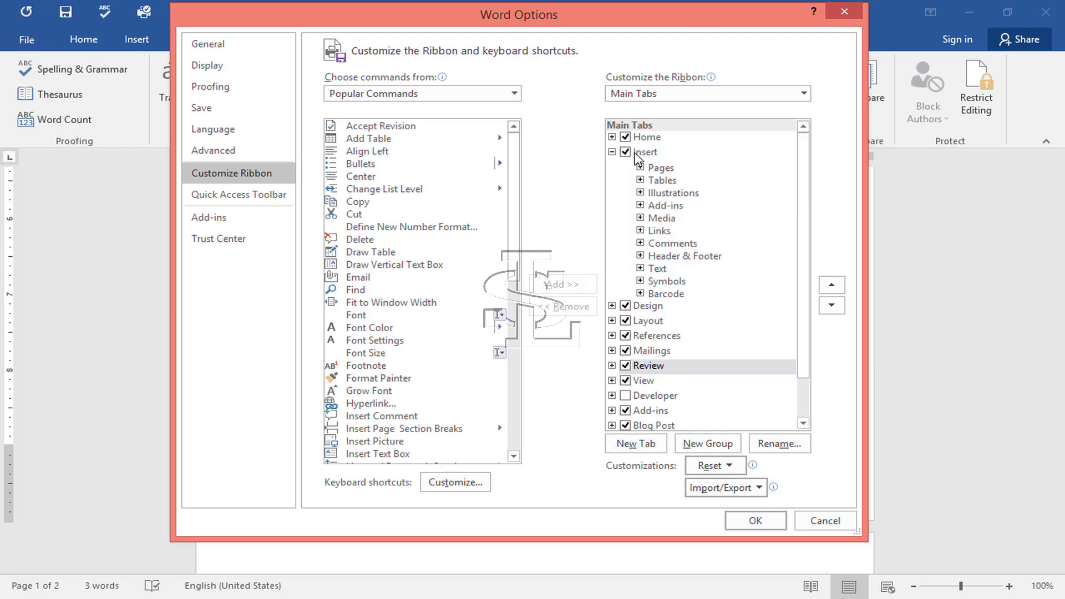
pyautogui.doubleClick(639, 153)
pyautogui.click(638, 442)
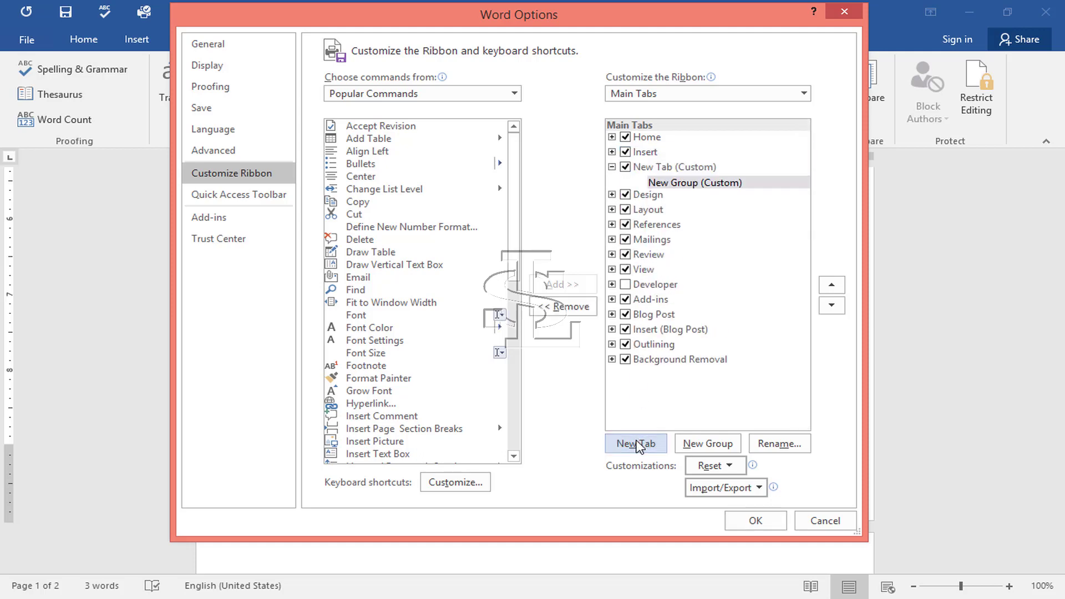
# Rename the new custom tab to 'my tab'.
pyautogui.click(647, 167)
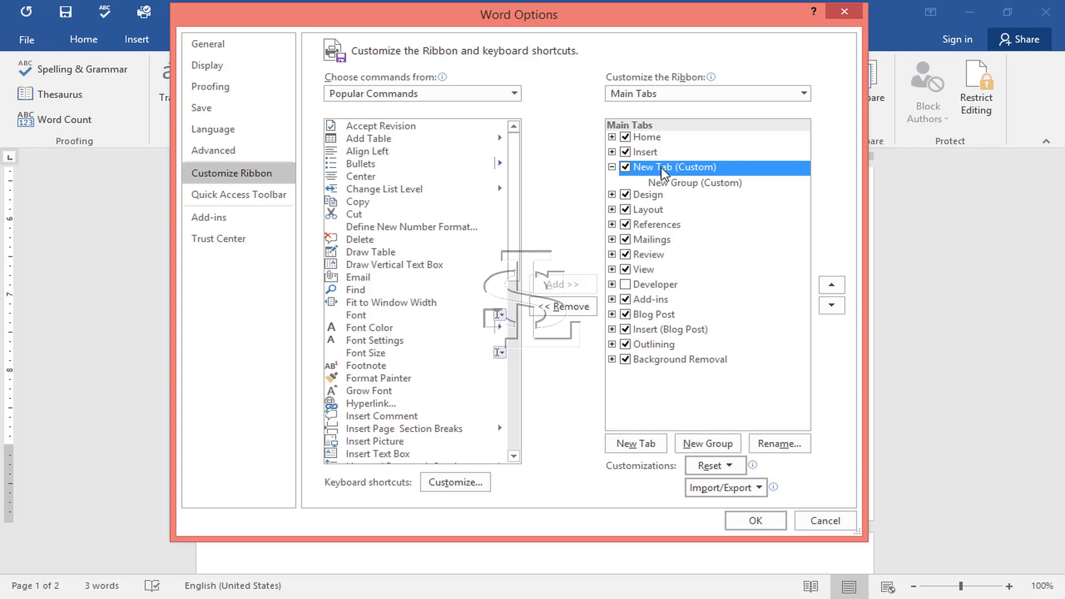
pyautogui.click(780, 444)
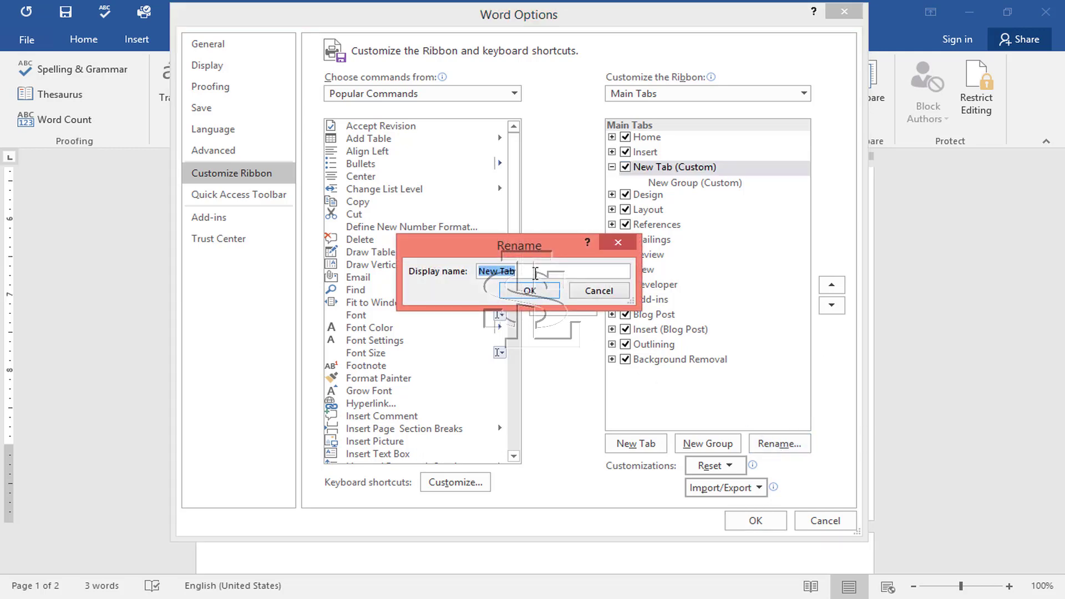
pyautogui.press('BackSpace')
pyautogui.write('my tab')
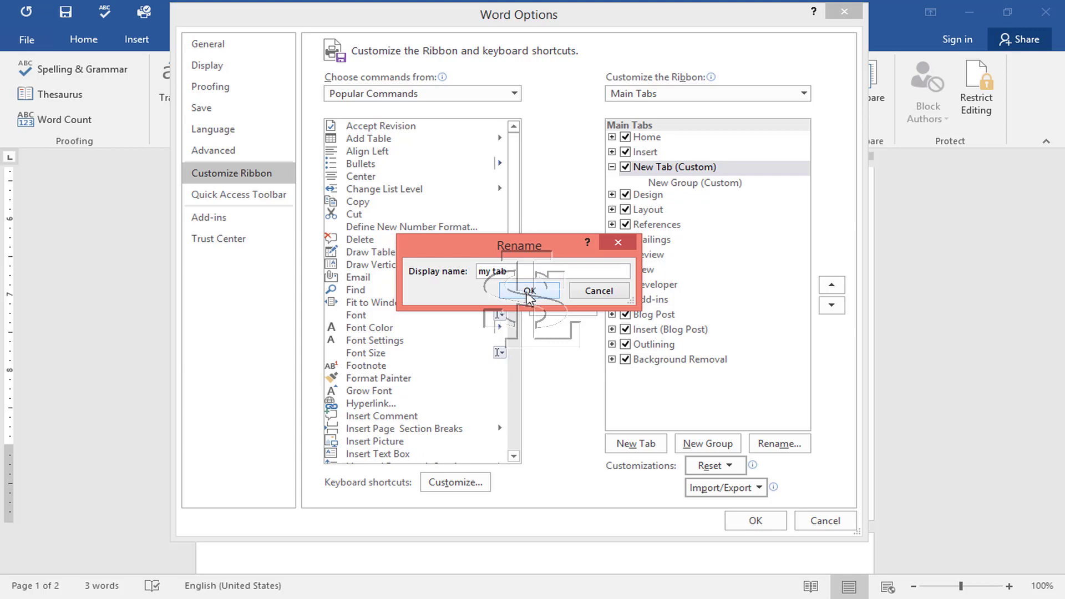
pyautogui.click(529, 291)
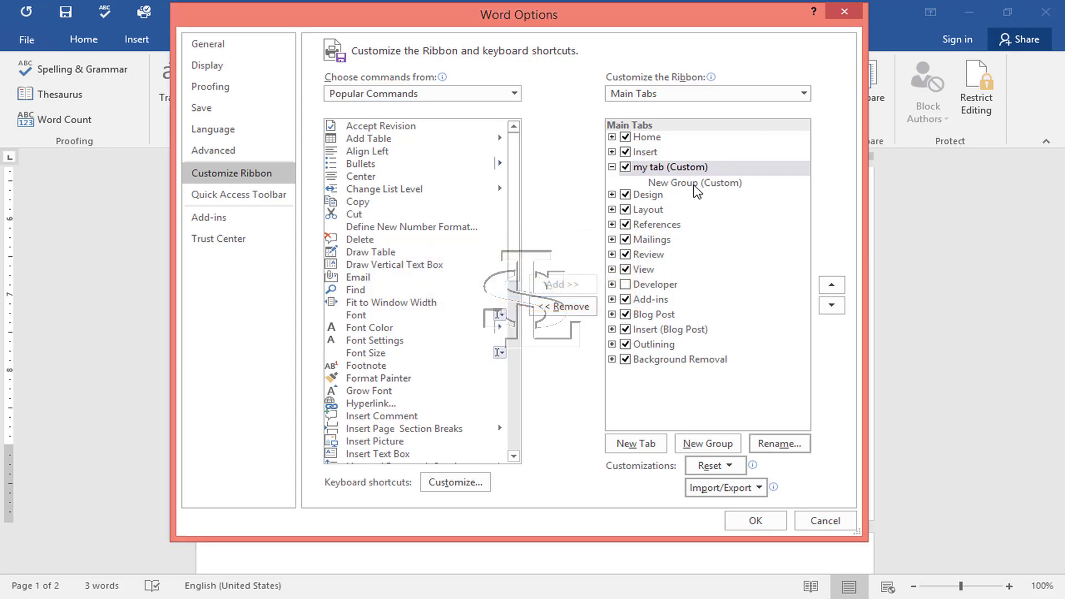
# Rename the existing new group in my tab to 'font'.
pyautogui.click(695, 183)
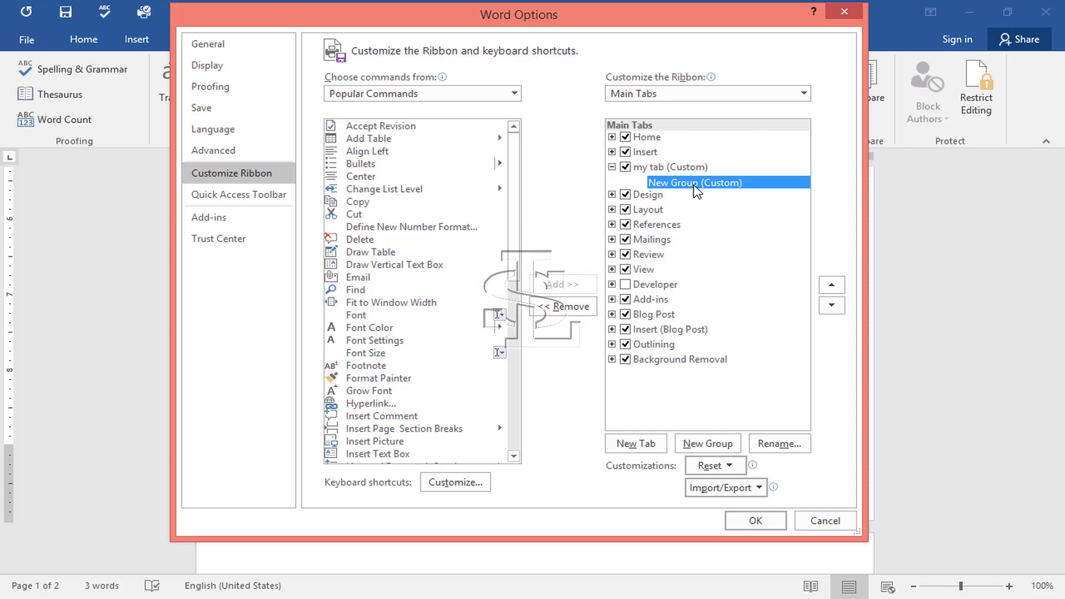
pyautogui.click(780, 445)
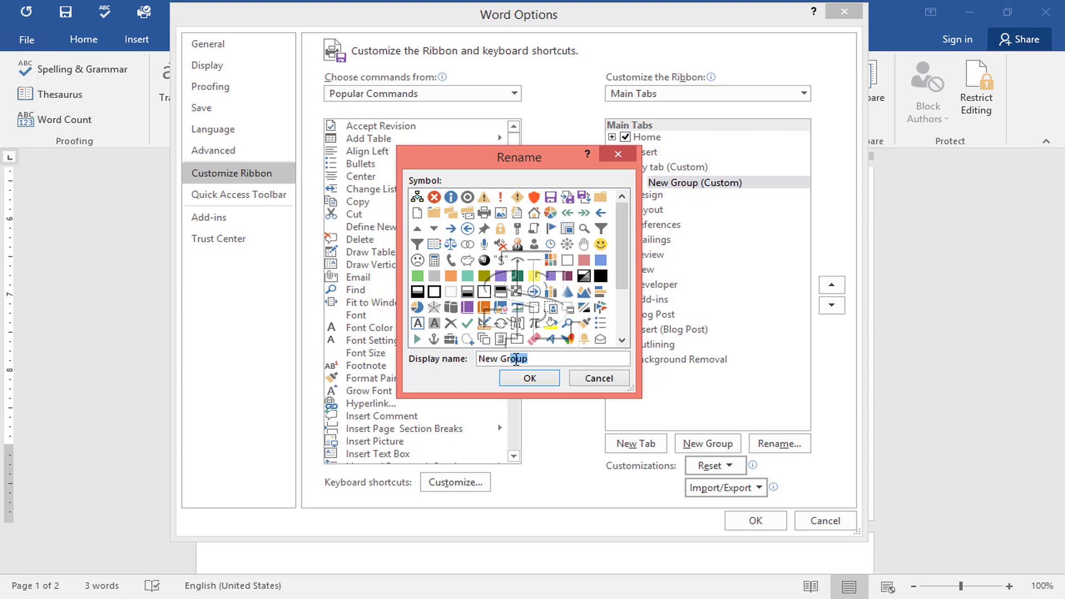
pyautogui.write('font')
pyautogui.click(520, 377)
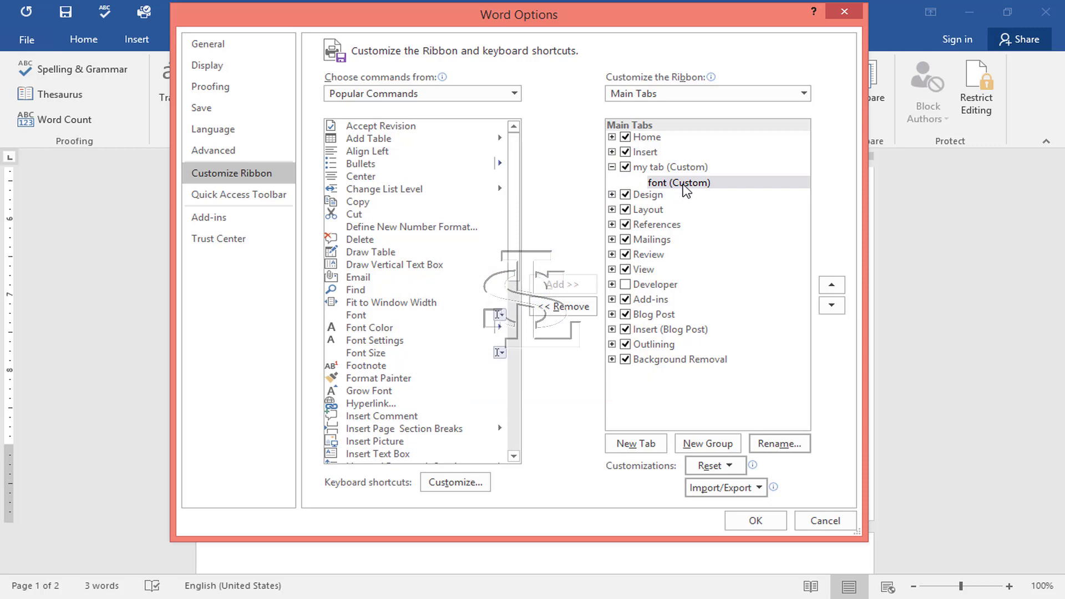
# Add a second group to my tab and rename it 'print'.
pyautogui.click(720, 444)
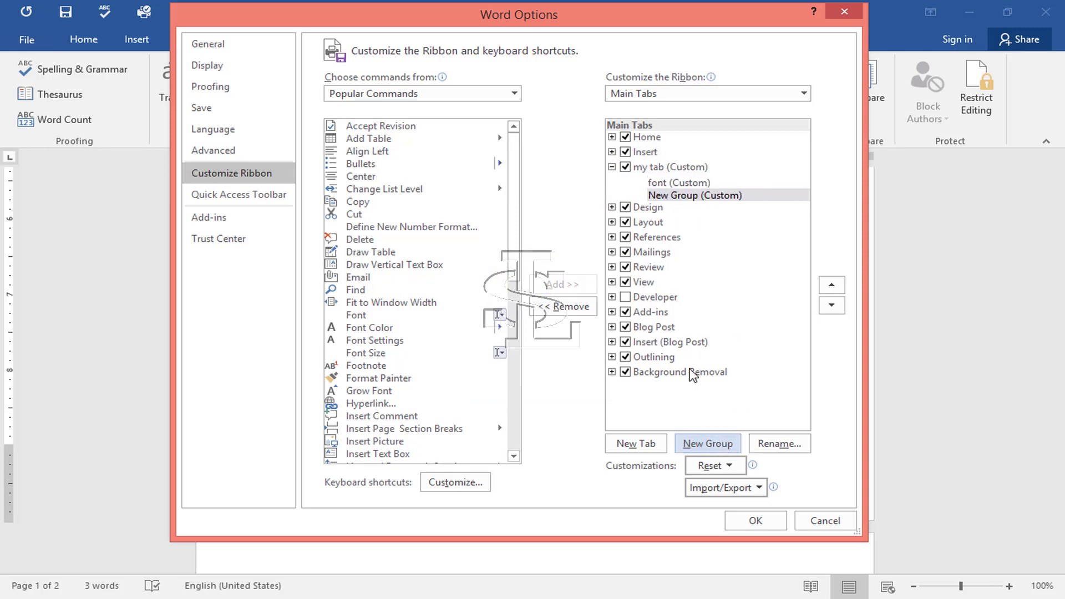
pyautogui.click(693, 198)
pyautogui.click(700, 220)
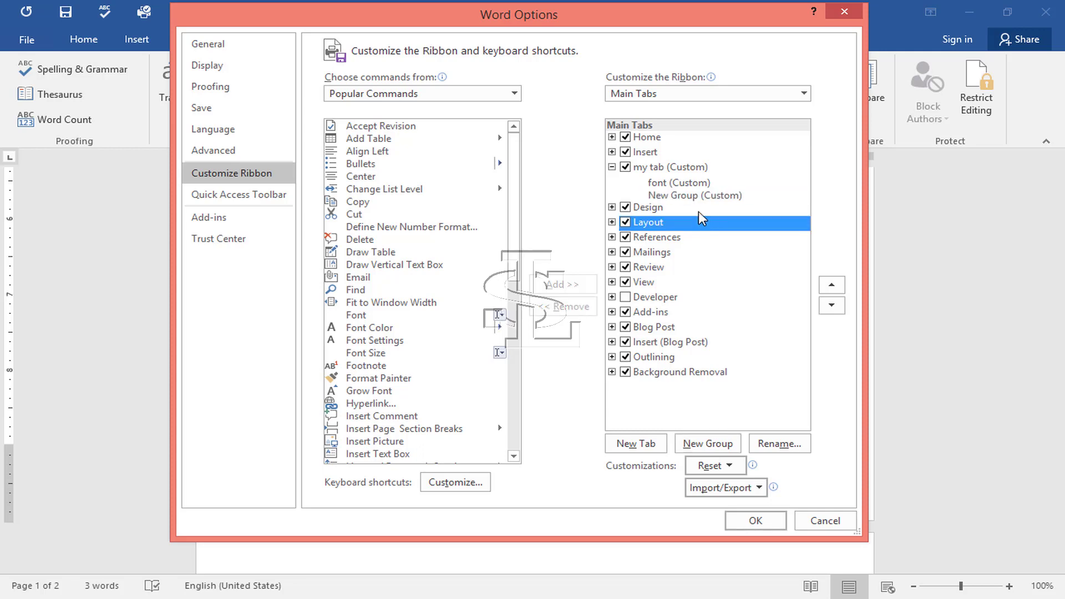
pyautogui.click(690, 197)
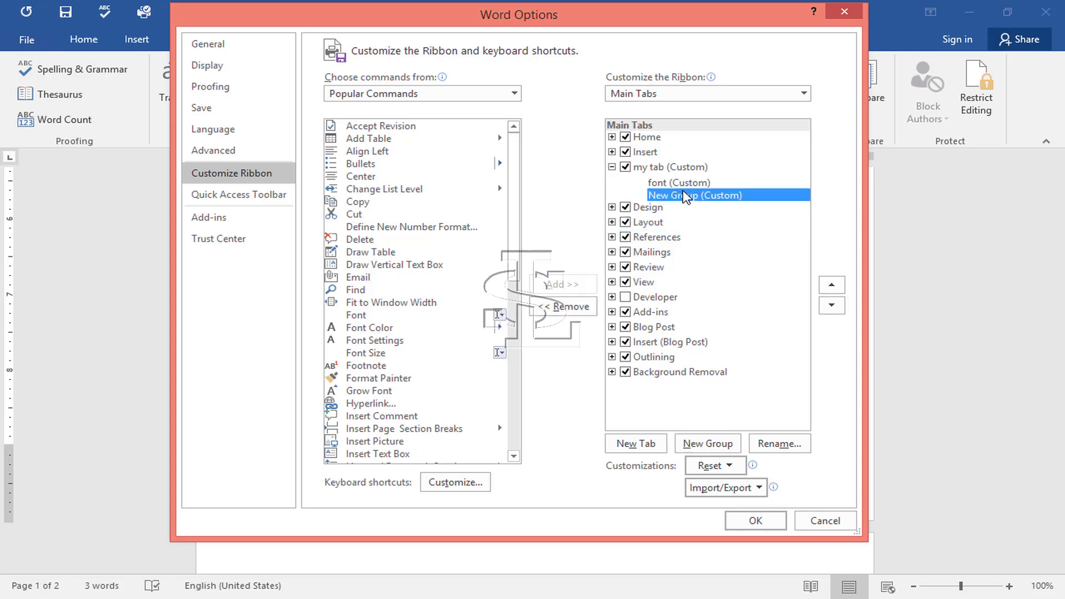
pyautogui.click(674, 183)
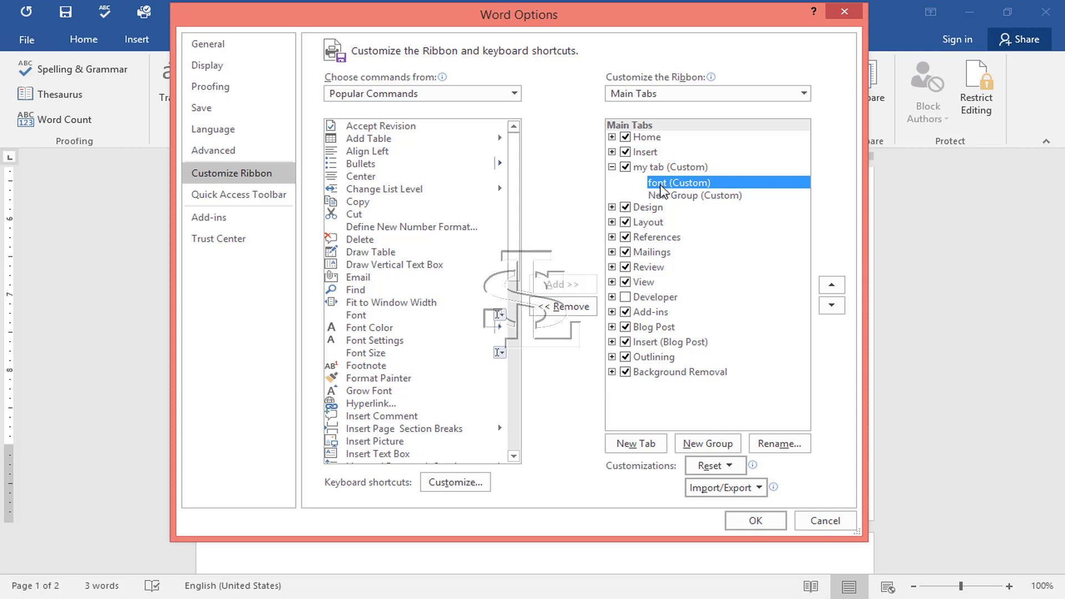
pyautogui.click(686, 196)
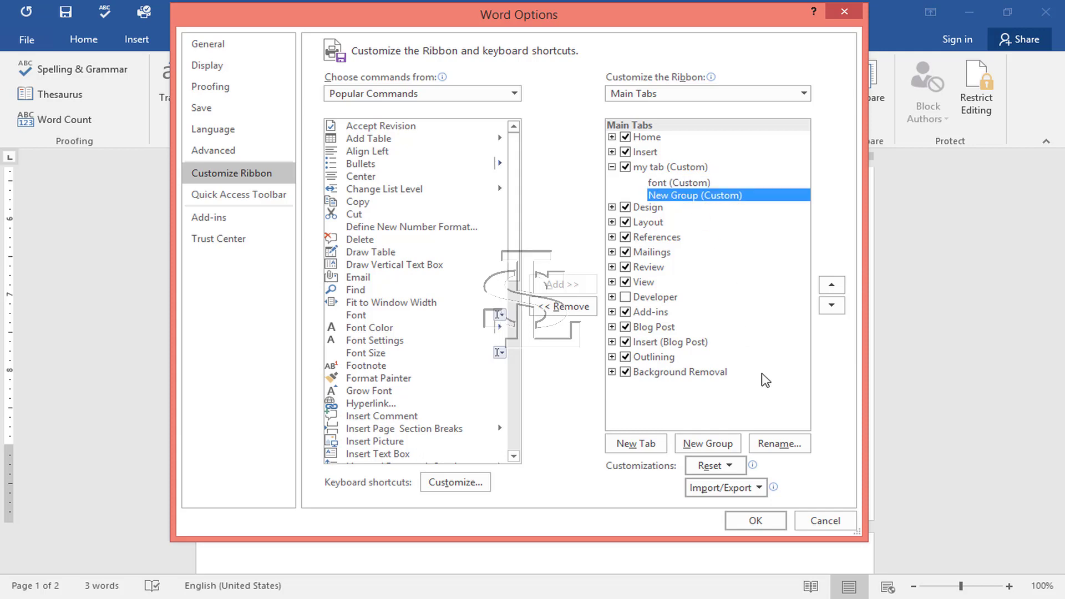
pyautogui.click(777, 444)
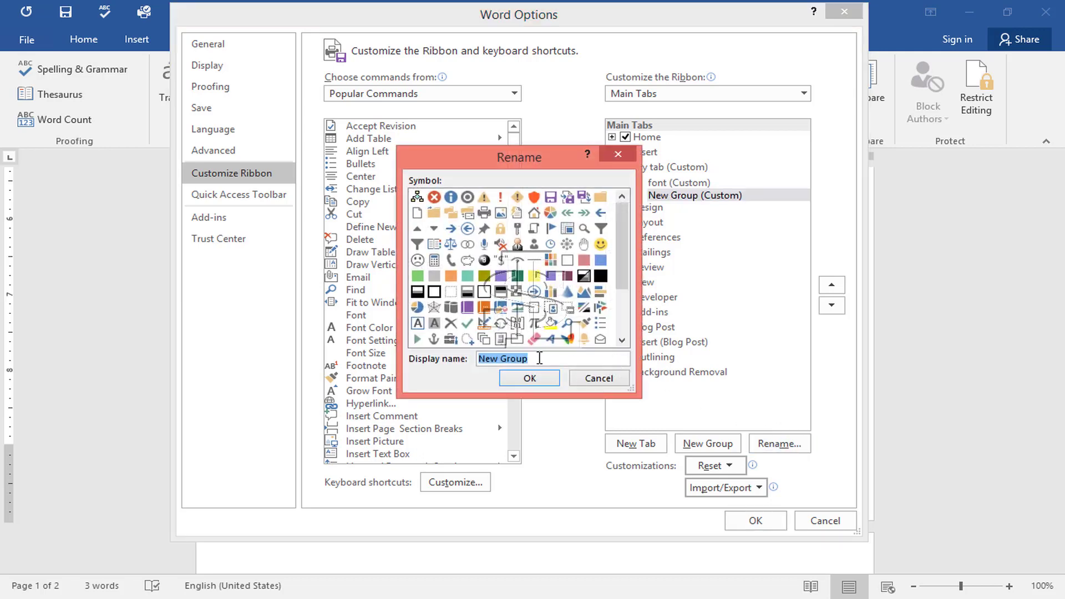
pyautogui.moveTo(540, 358); pyautogui.dragTo(459, 360)
pyautogui.write('print')
pyautogui.click(530, 379)
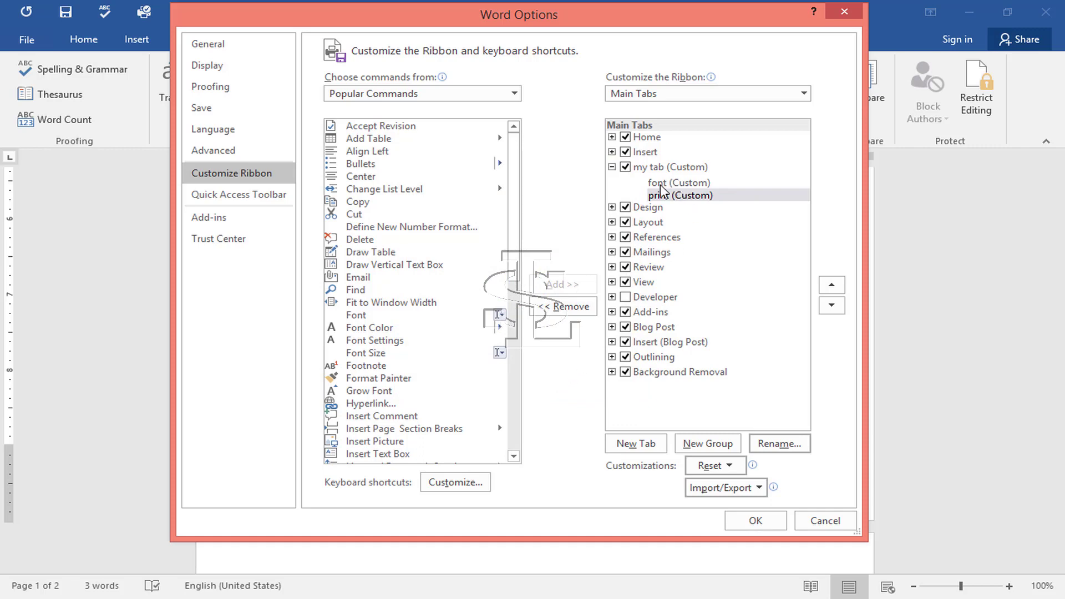
pyautogui.click(611, 167)
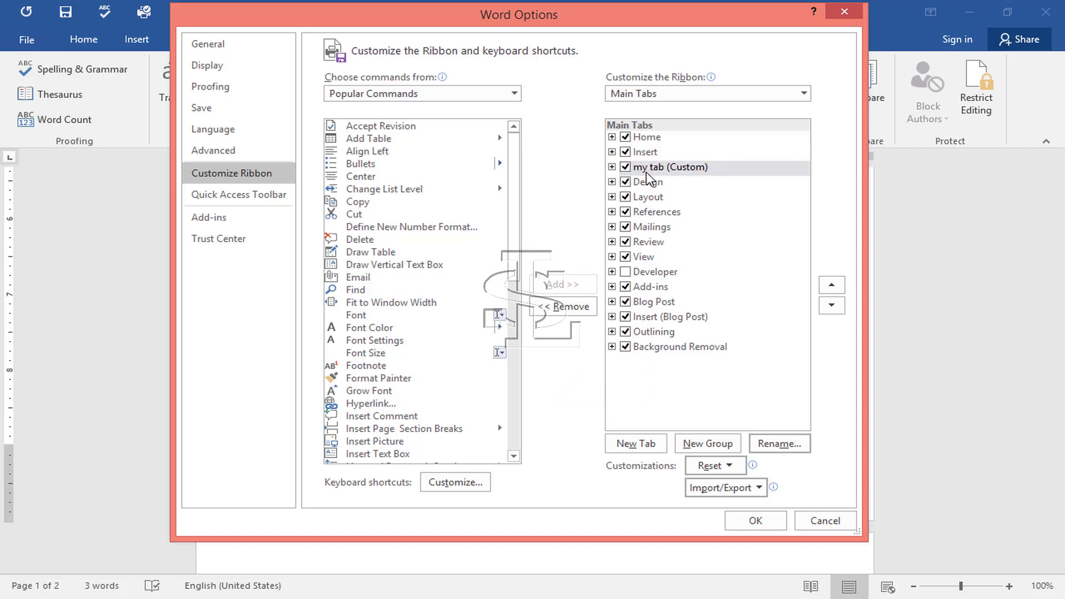
pyautogui.click(613, 167)
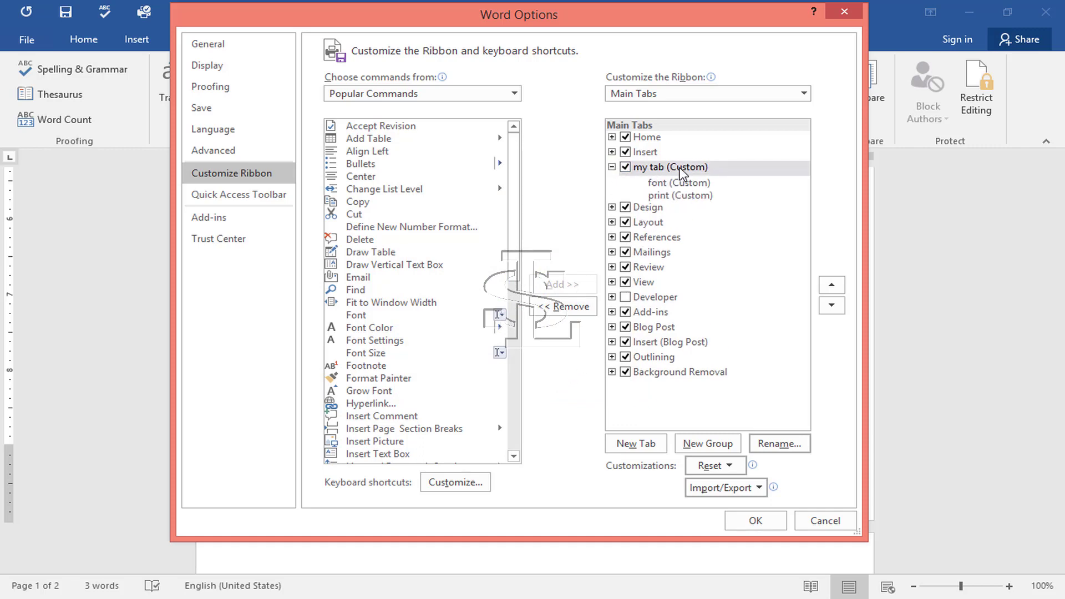
# Apply the changes, view the empty my tab, and reopen Customize the Ribbon.
pyautogui.click(764, 524)
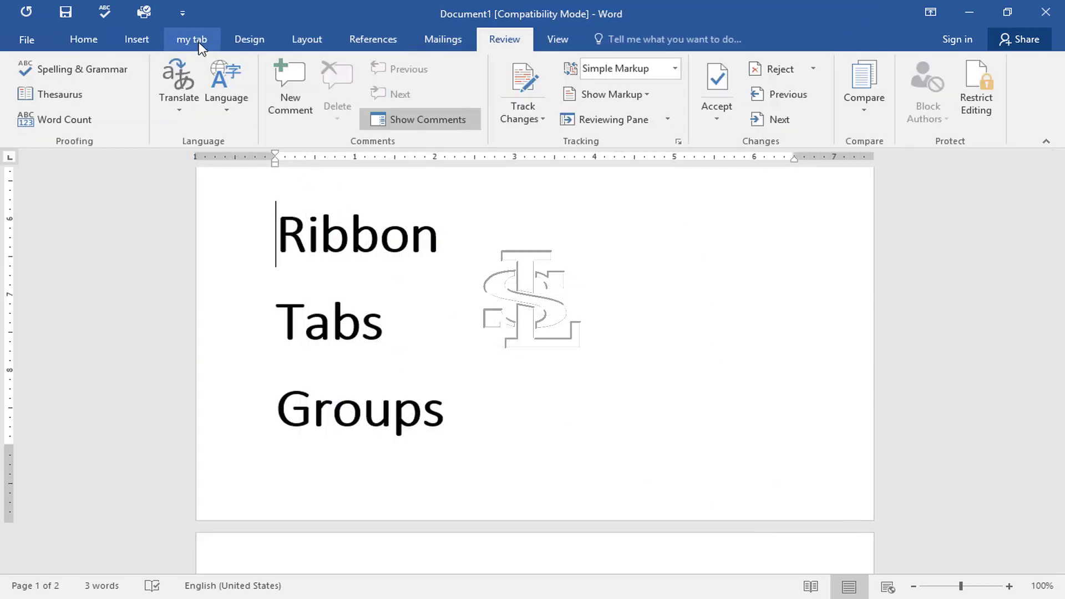
pyautogui.click(192, 40)
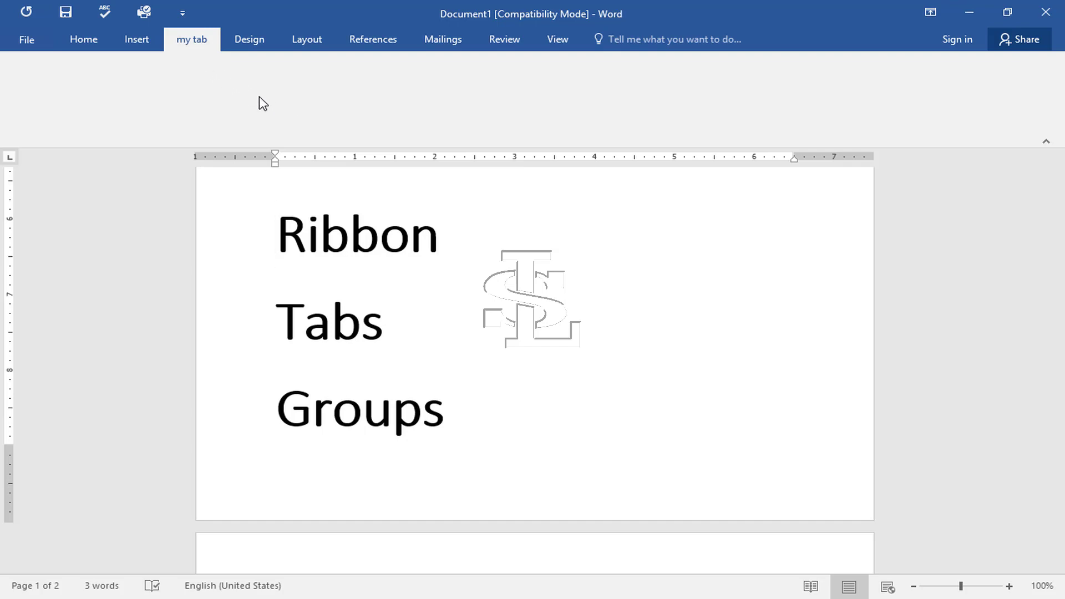
pyautogui.rightClick(322, 106)
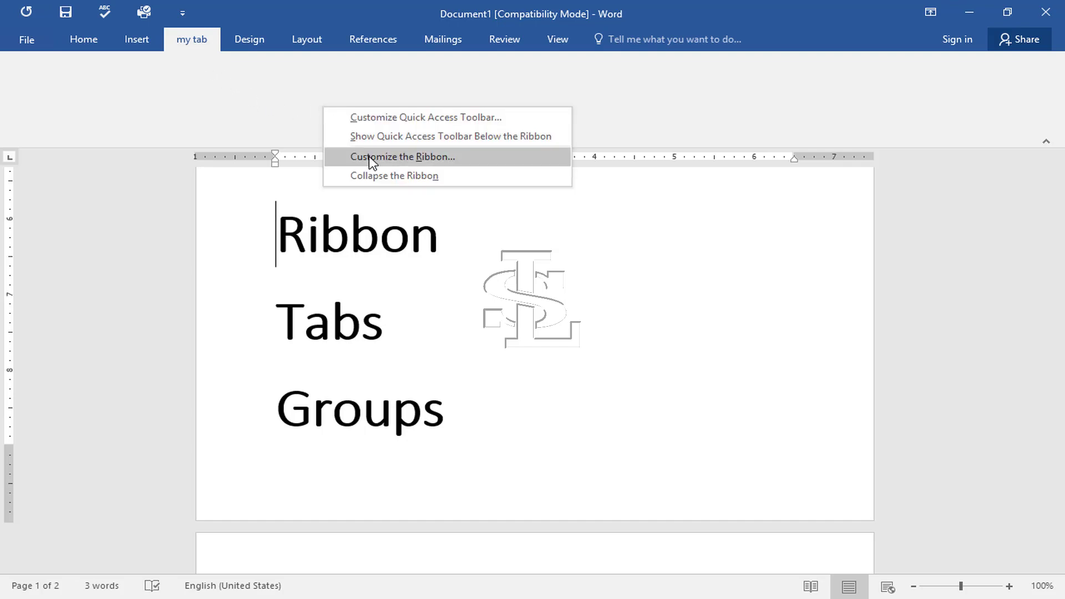
pyautogui.click(368, 157)
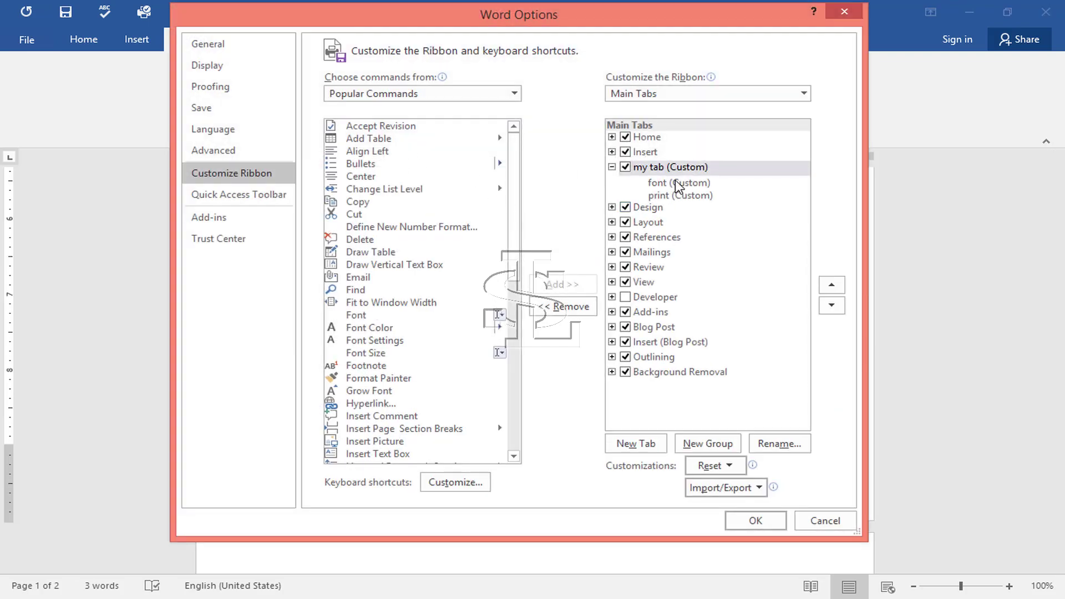
# Add Font, Font Color, Font Settings and Font Size to the font group.
pyautogui.click(676, 183)
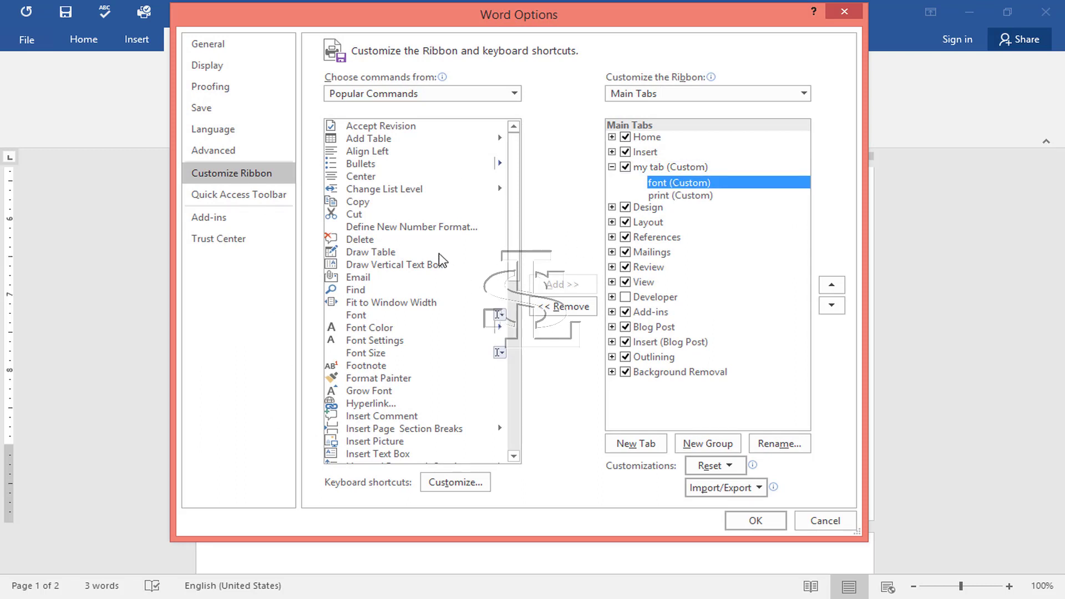
pyautogui.click(355, 315)
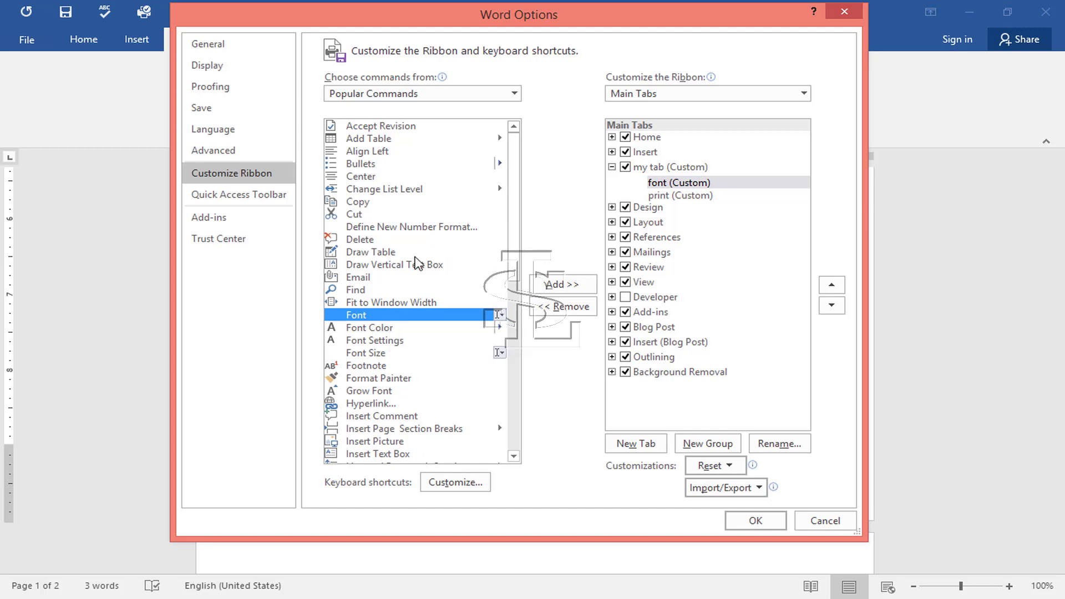
pyautogui.click(513, 93)
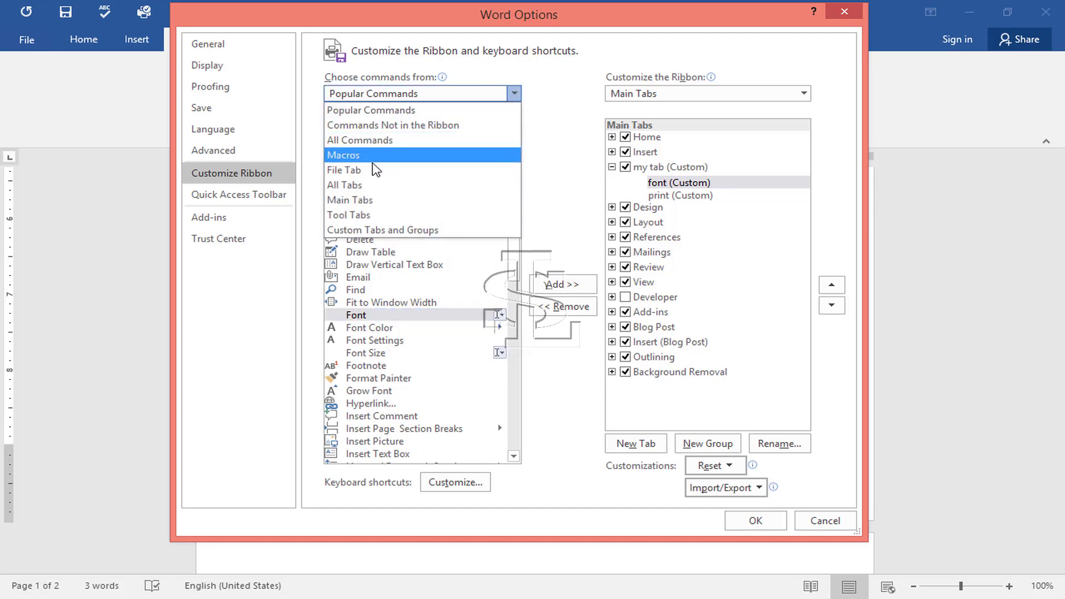
pyautogui.click(379, 314)
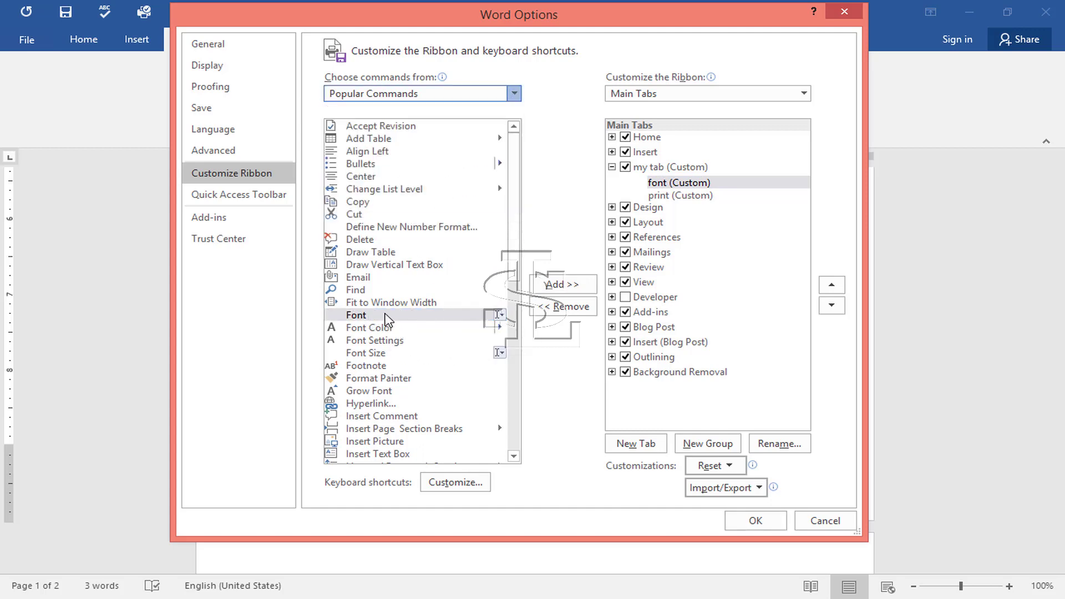
pyautogui.click(383, 314)
pyautogui.click(562, 284)
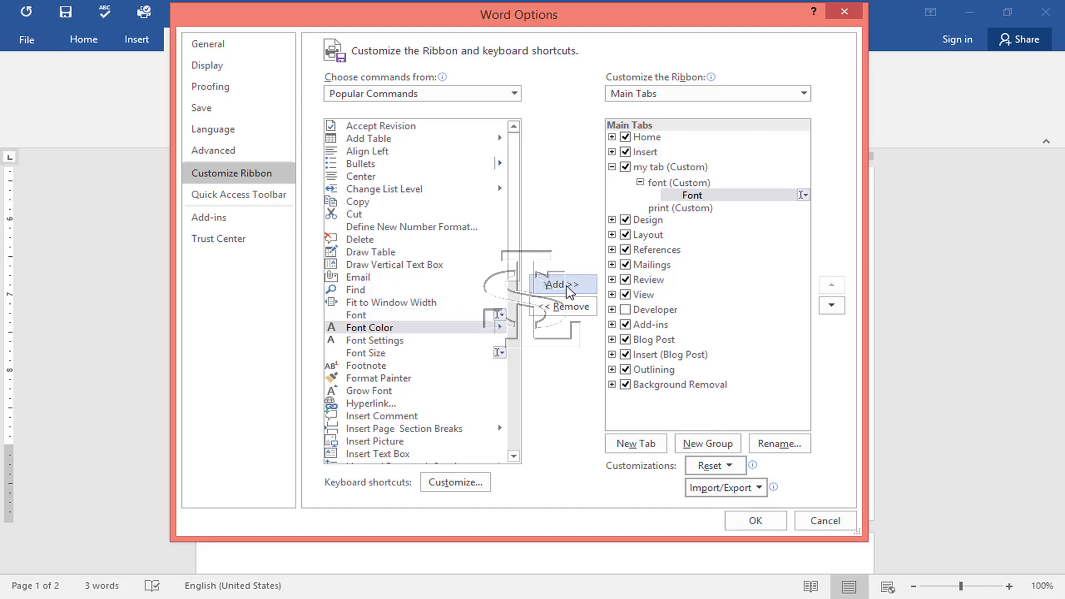
pyautogui.click(563, 285)
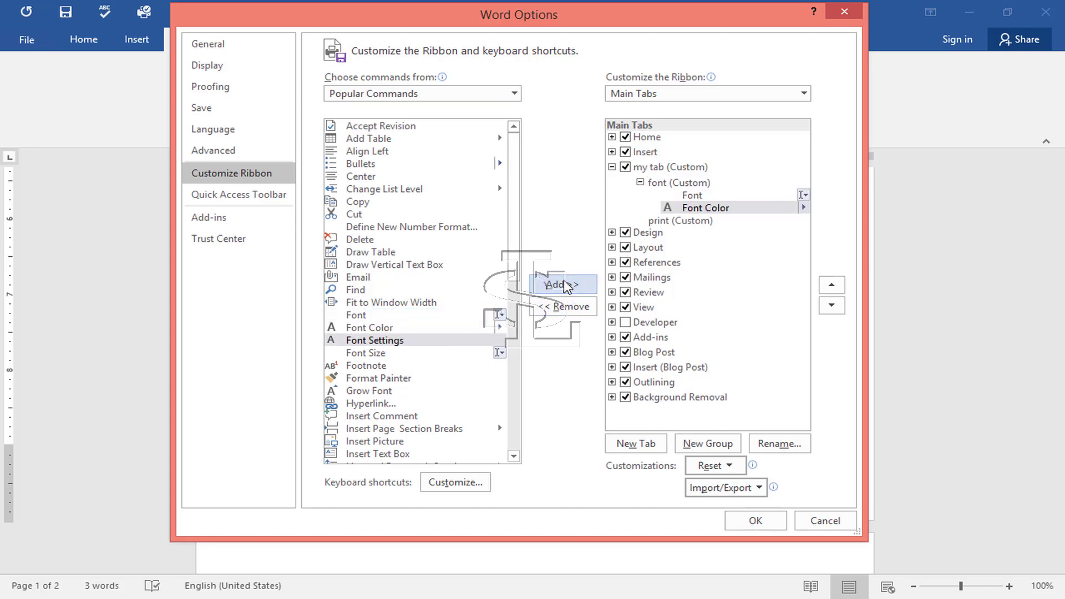
pyautogui.click(562, 284)
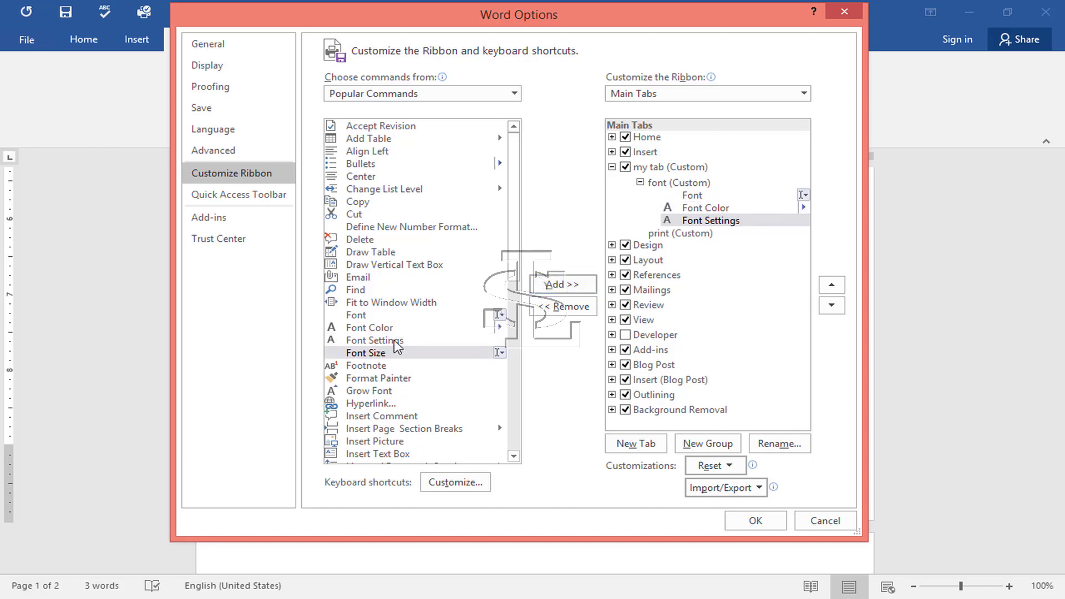
pyautogui.click(552, 287)
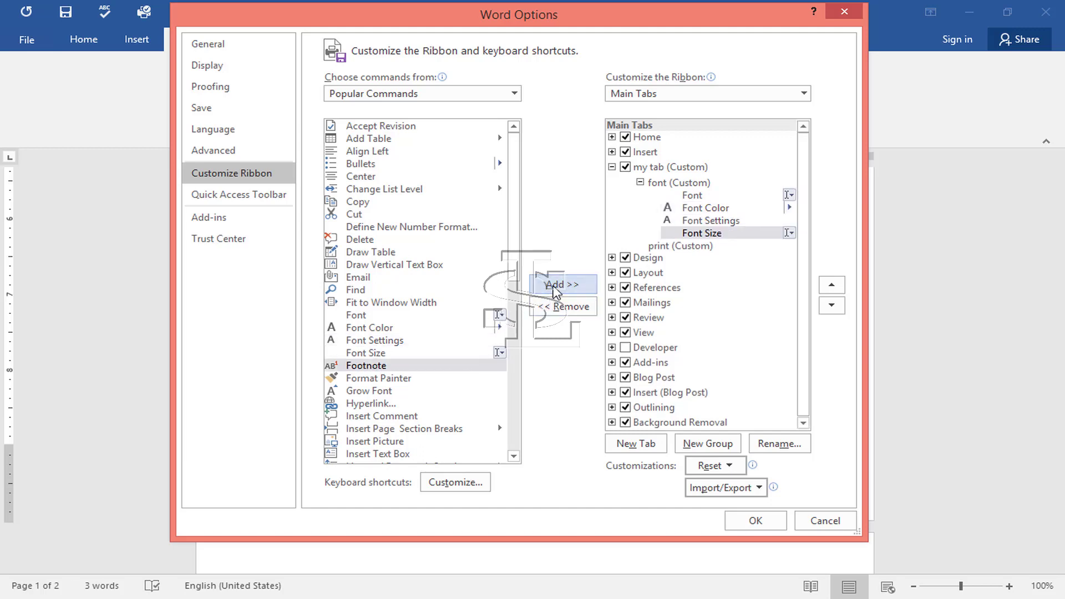
# Add Print Preview and Print and Quick Print to the print group, then apply.
pyautogui.click(677, 247)
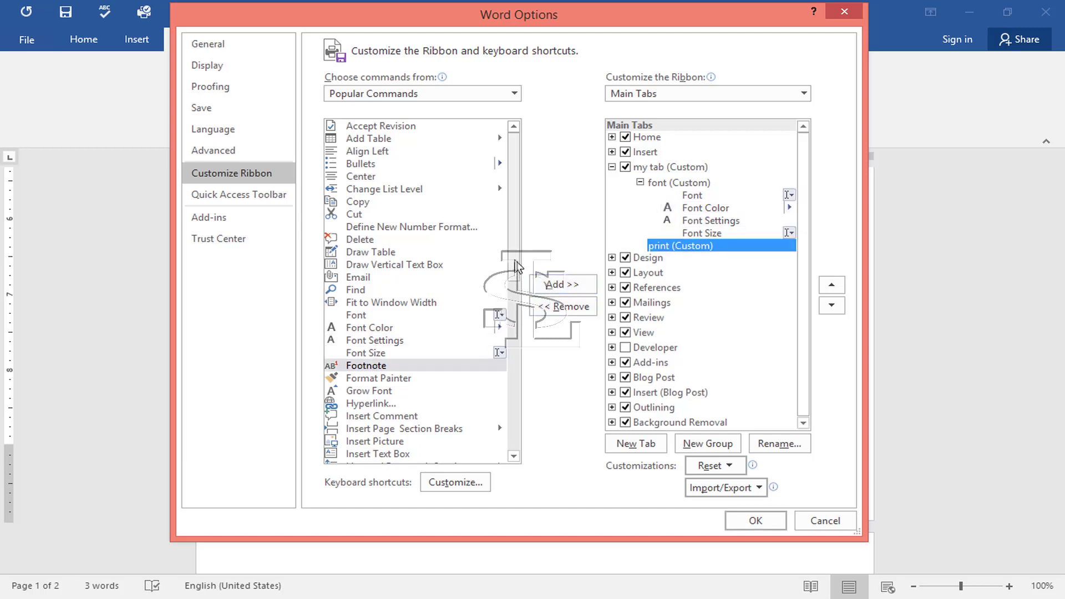
pyautogui.moveTo(516, 266); pyautogui.dragTo(522, 297)
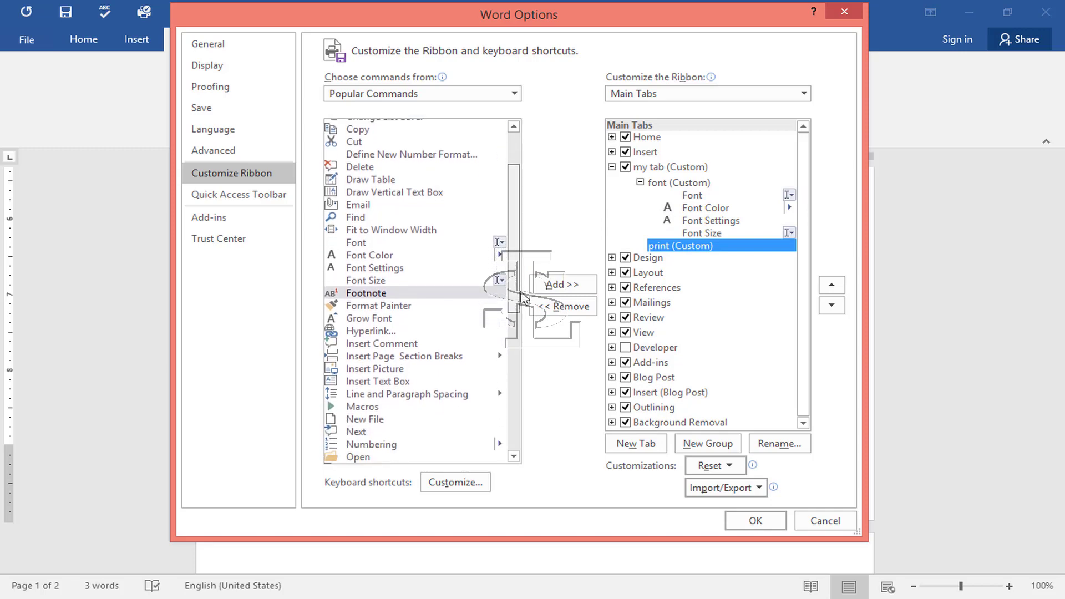
pyautogui.moveTo(521, 297); pyautogui.dragTo(529, 402)
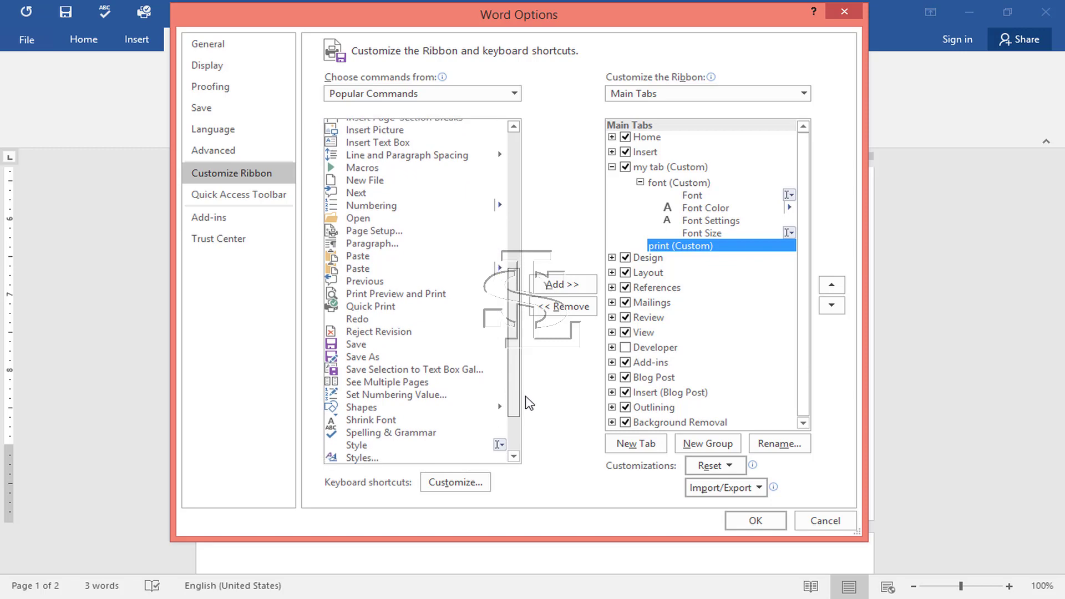
pyautogui.click(413, 288)
pyautogui.click(560, 284)
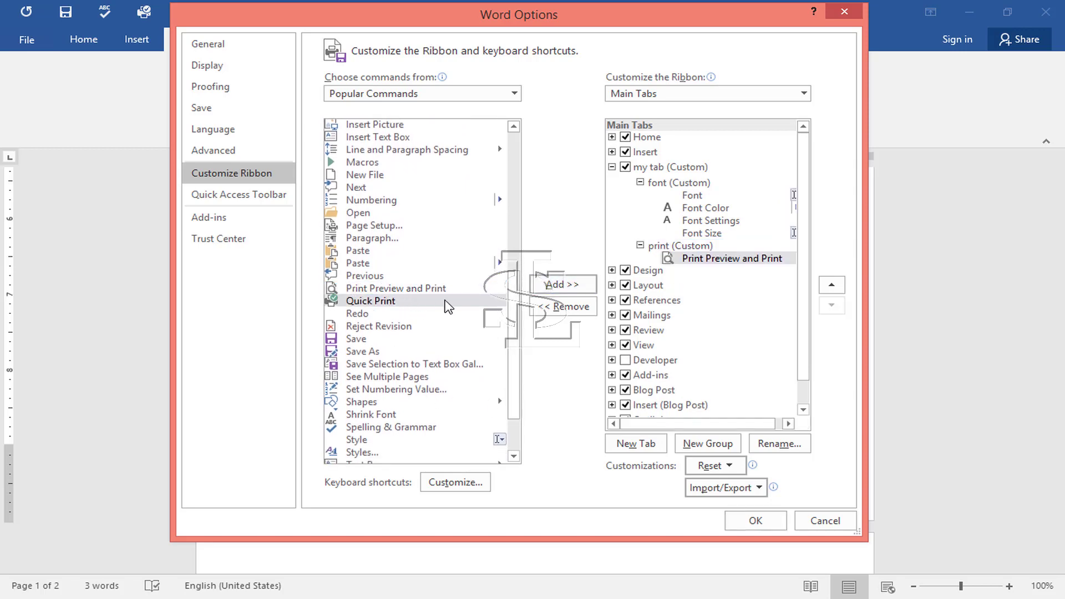
pyautogui.click(570, 287)
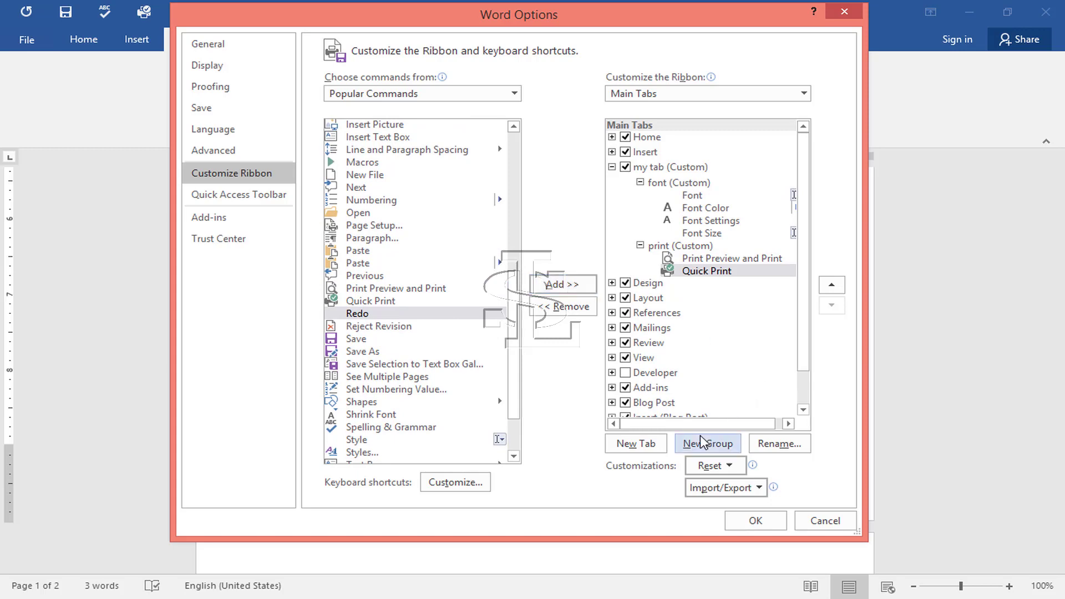
pyautogui.click(756, 520)
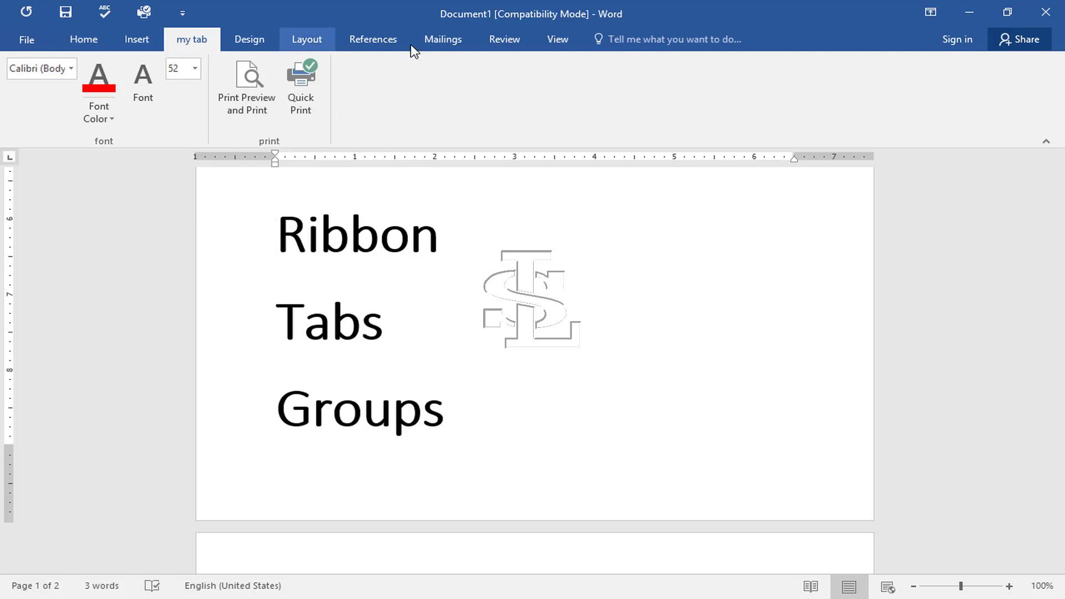
# Reopen Customize the Ribbon and select my tab in the tab list.
pyautogui.rightClick(432, 116)
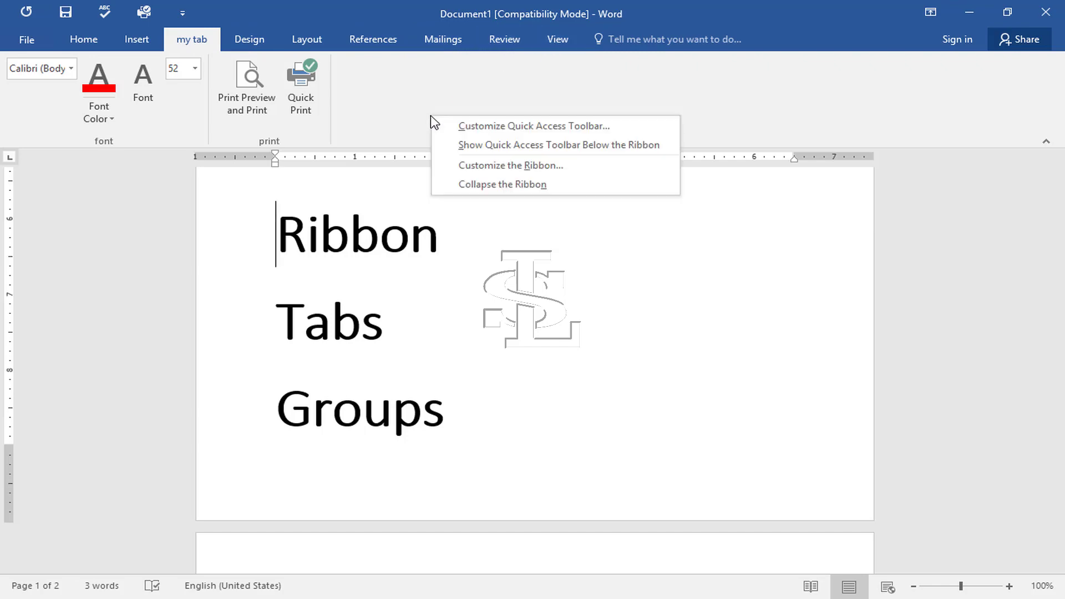
pyautogui.click(493, 173)
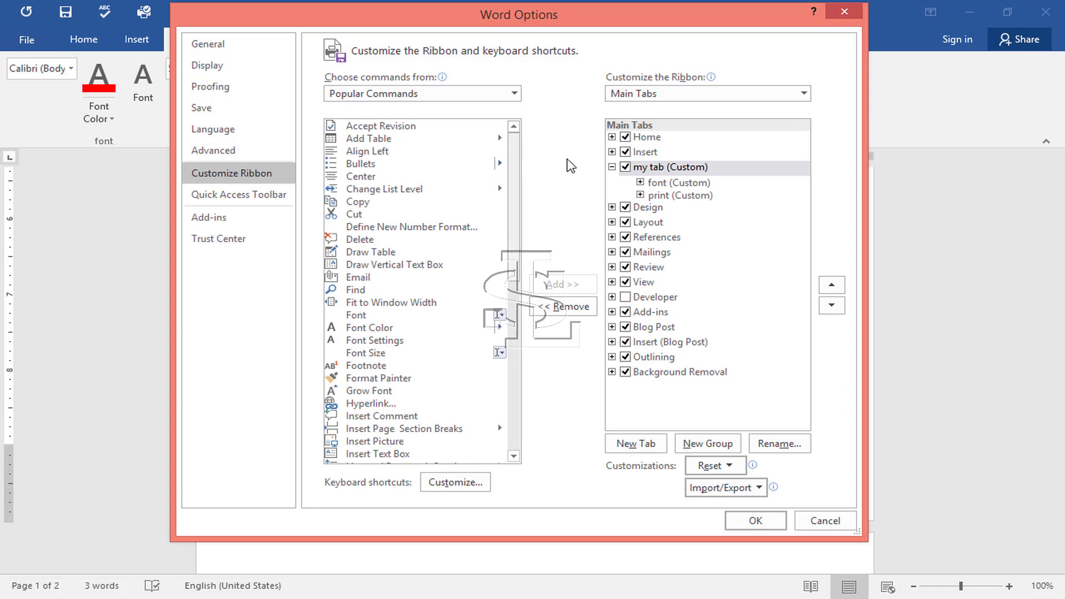
pyautogui.click(612, 167)
pyautogui.click(648, 168)
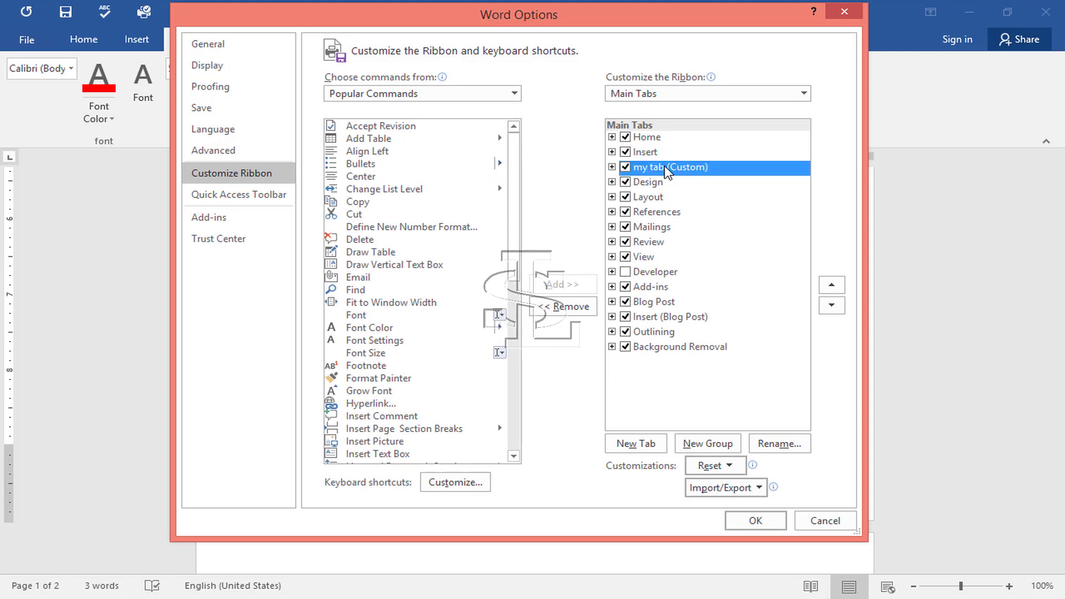
# Move my tab down below View, apply, and check it on the ribbon.
pyautogui.click(832, 286)
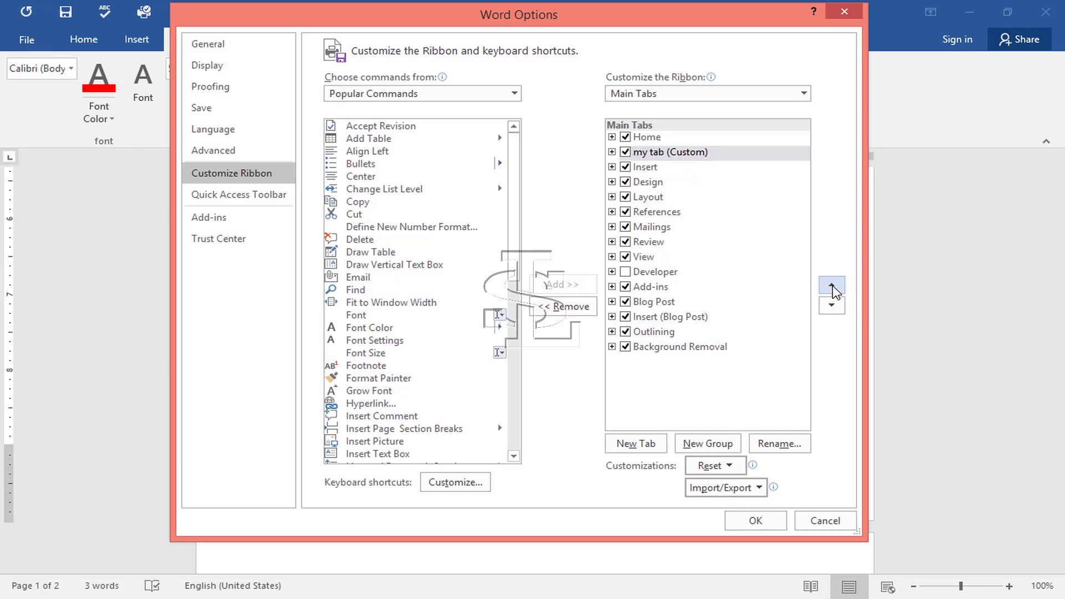
pyautogui.click(830, 307)
pyautogui.click(830, 306)
pyautogui.click(830, 306)
pyautogui.click(830, 306)
pyautogui.click(830, 306)
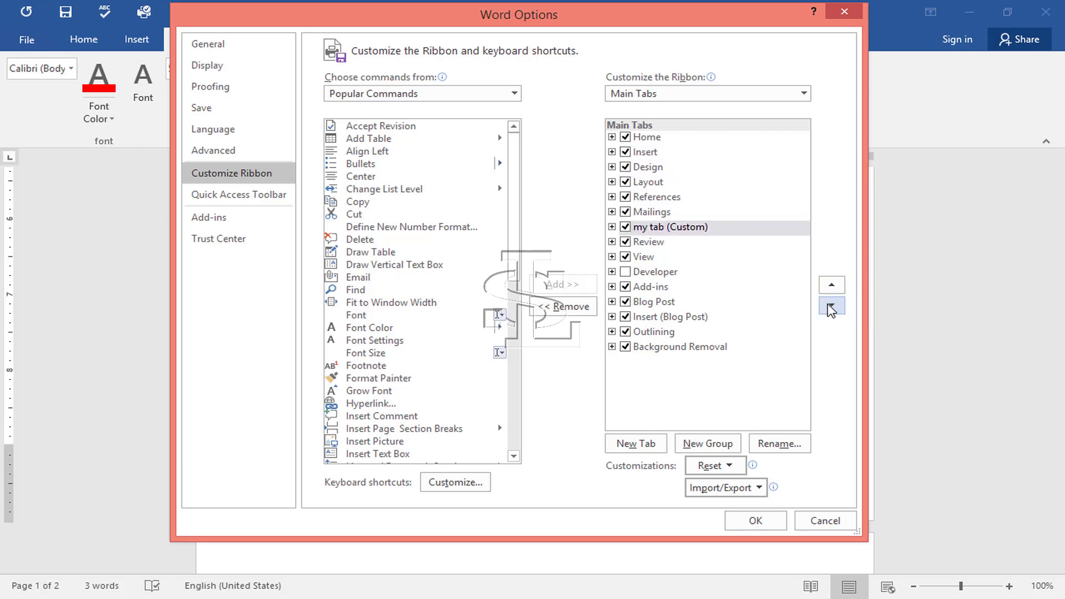
pyautogui.click(831, 306)
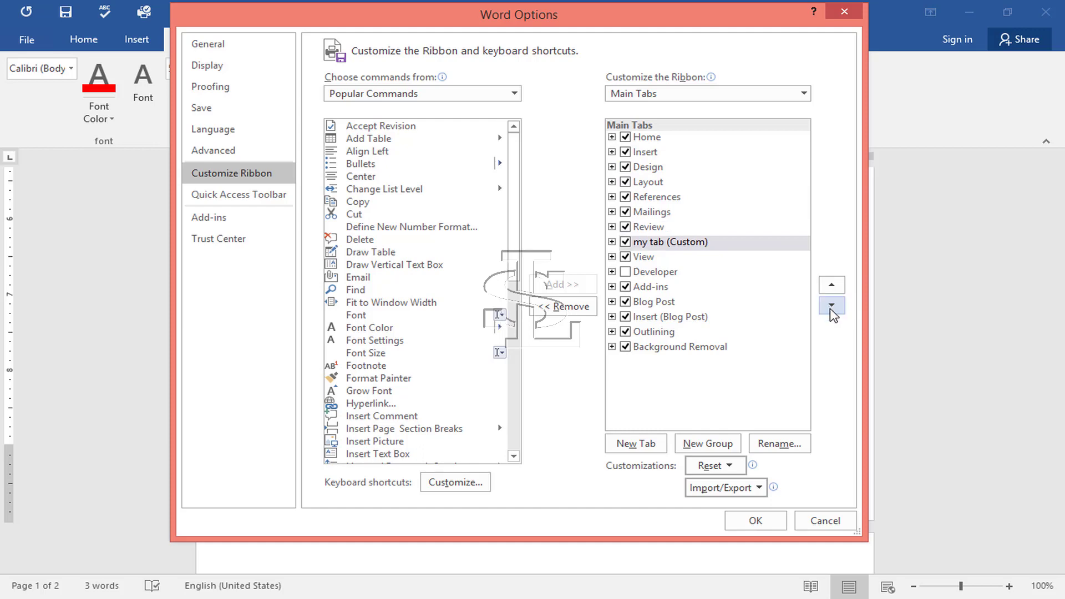
pyautogui.click(830, 306)
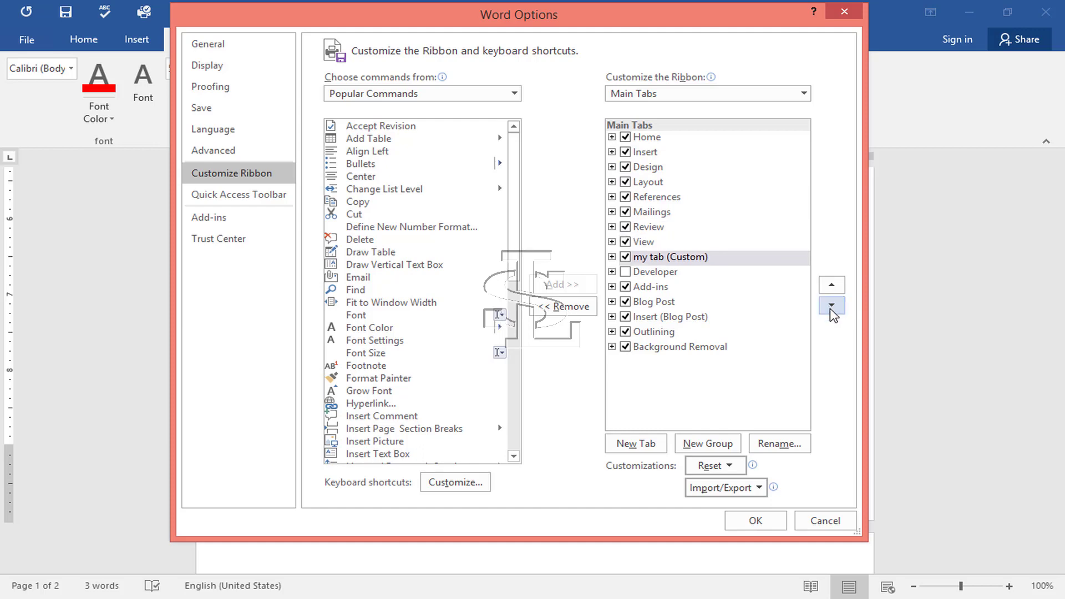
pyautogui.click(755, 519)
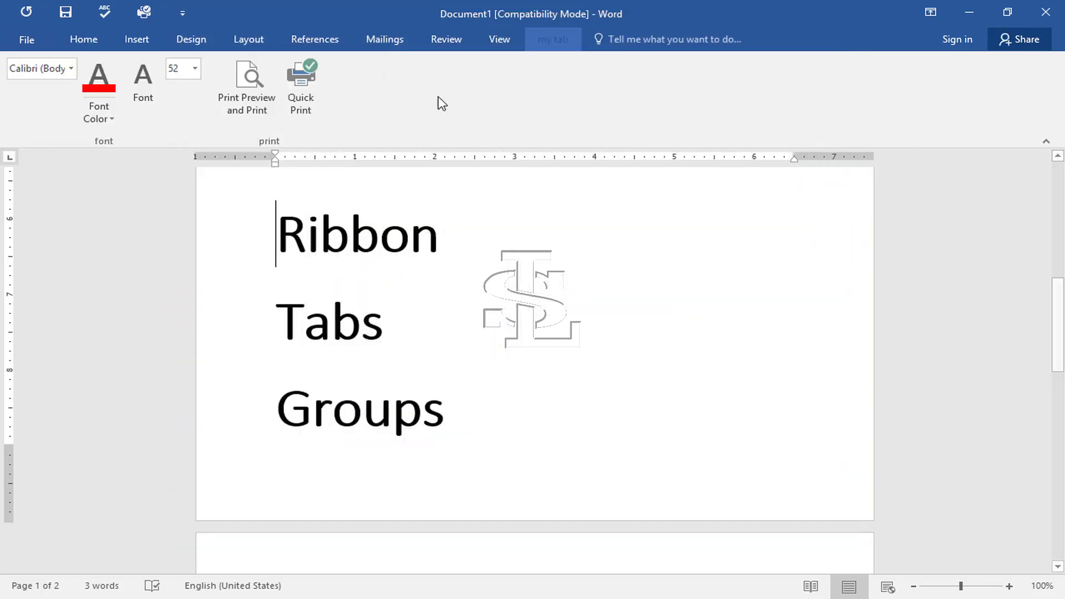
pyautogui.click(499, 40)
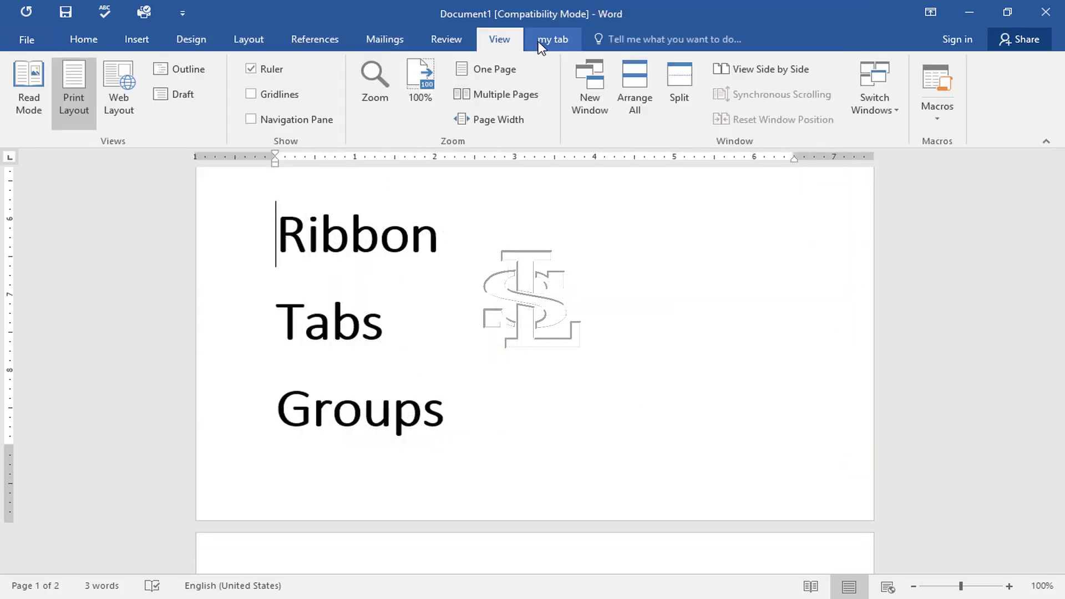
pyautogui.click(539, 44)
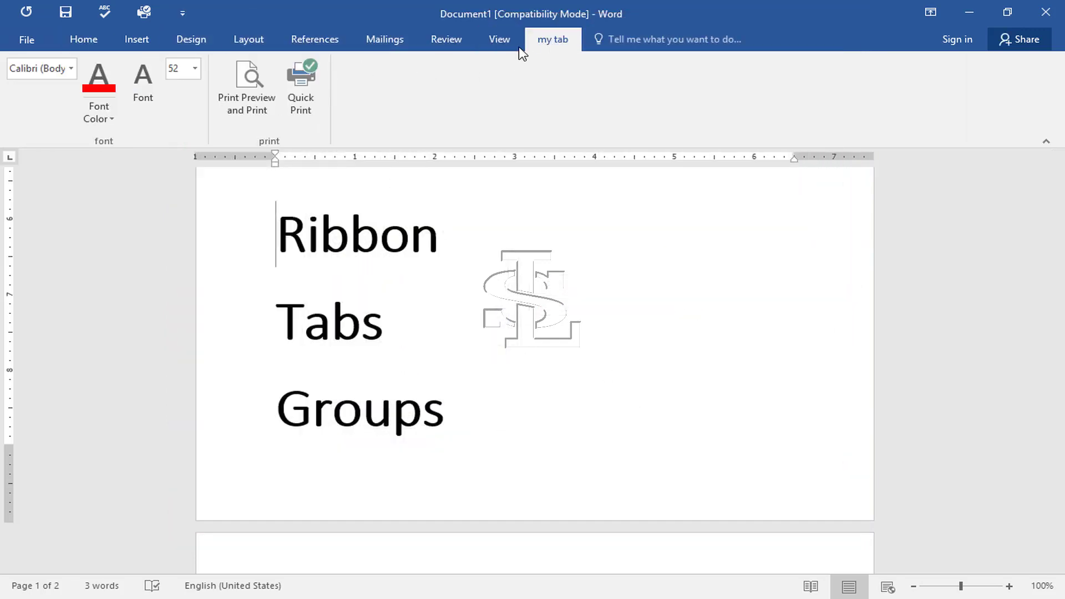
# Add the View tab's Zoom command to the Quick Access Toolbar and open its customization settings.
pyautogui.click(499, 40)
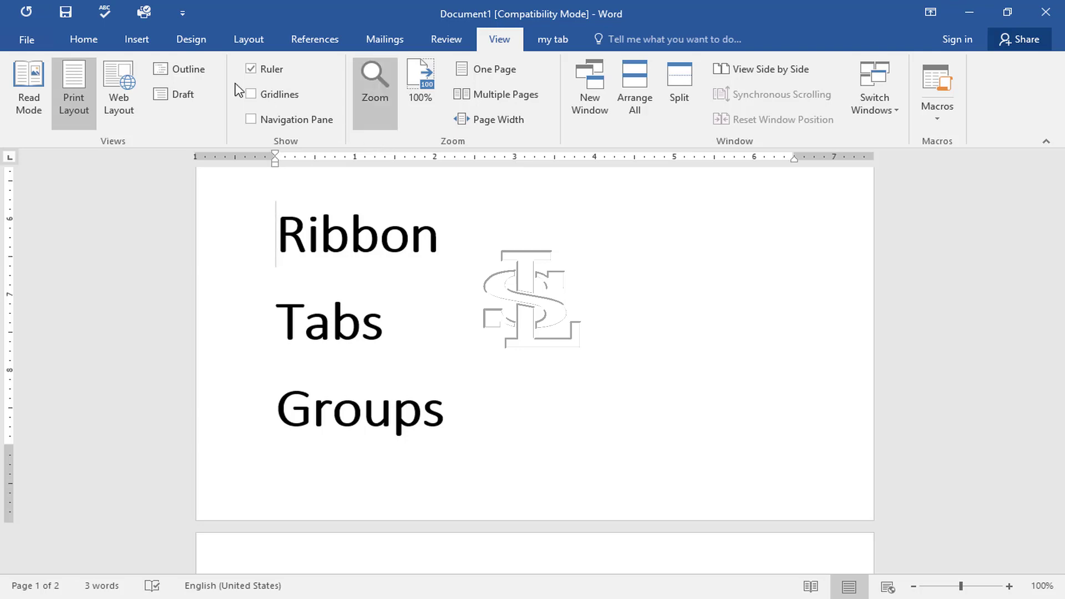
pyautogui.rightClick(397, 136)
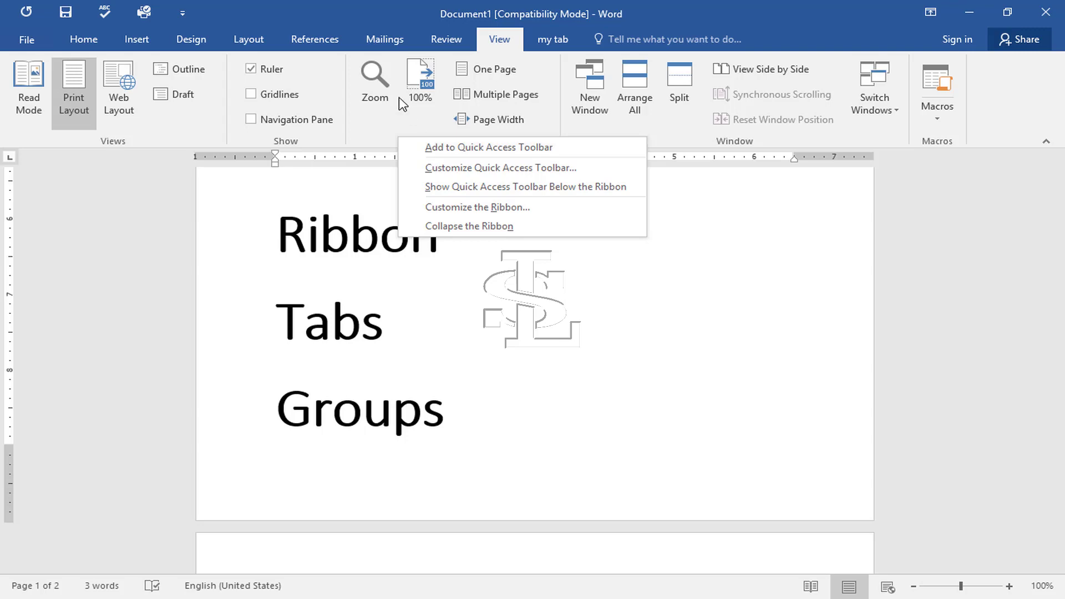
pyautogui.click(371, 101)
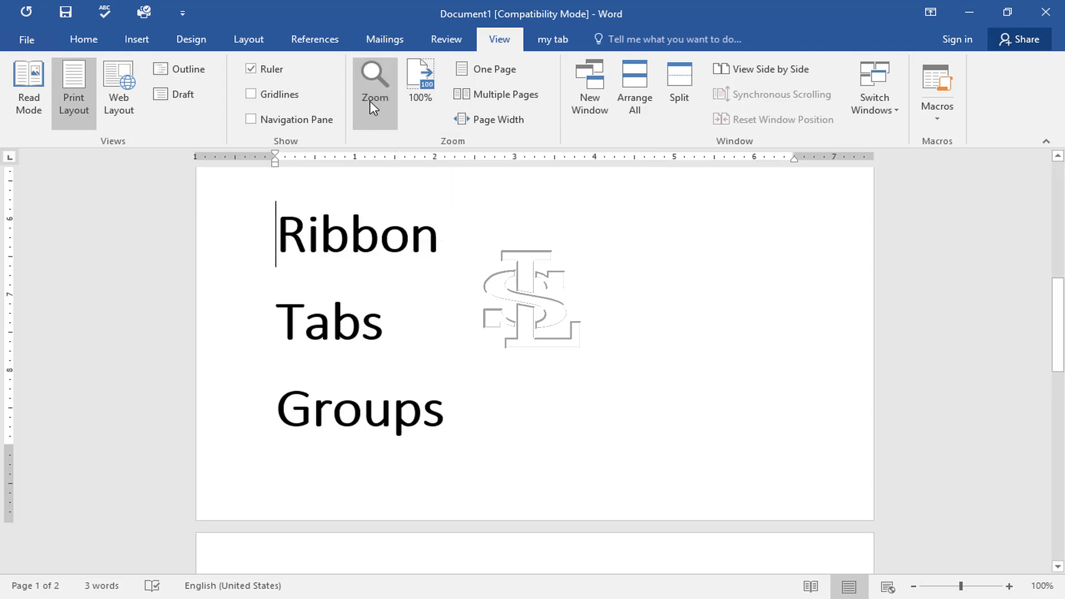
pyautogui.click(370, 101)
pyautogui.press('Escape')
pyautogui.rightClick(376, 86)
pyautogui.click(415, 99)
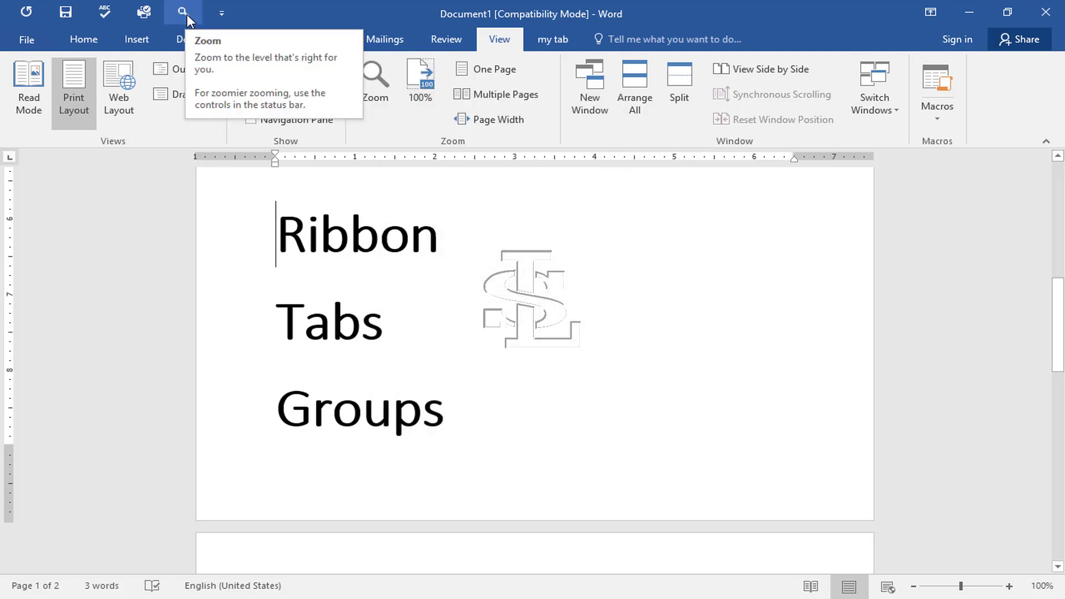
pyautogui.rightClick(383, 138)
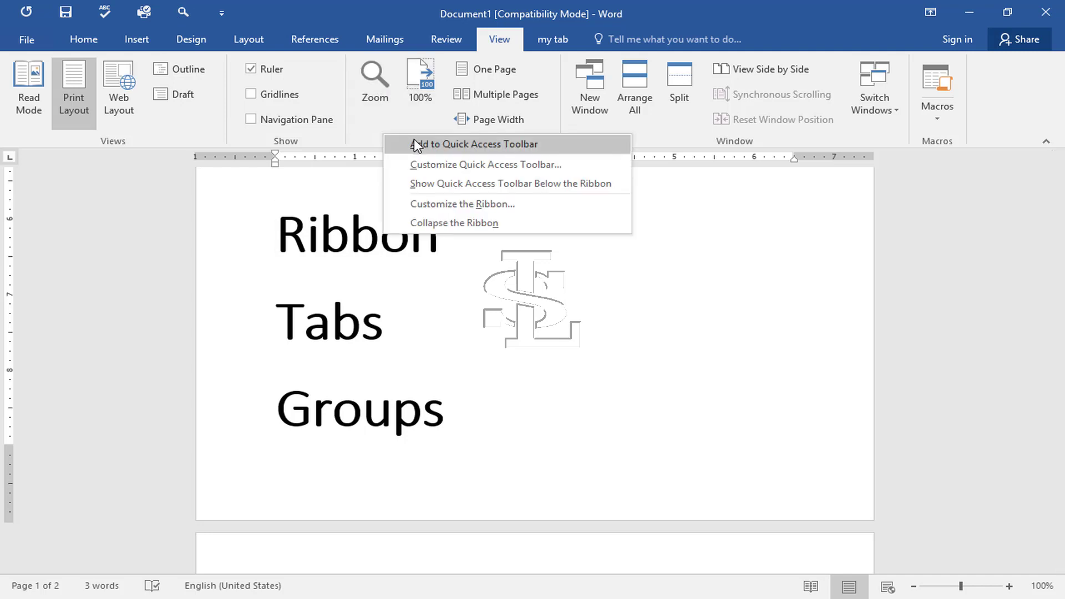
pyautogui.click(432, 170)
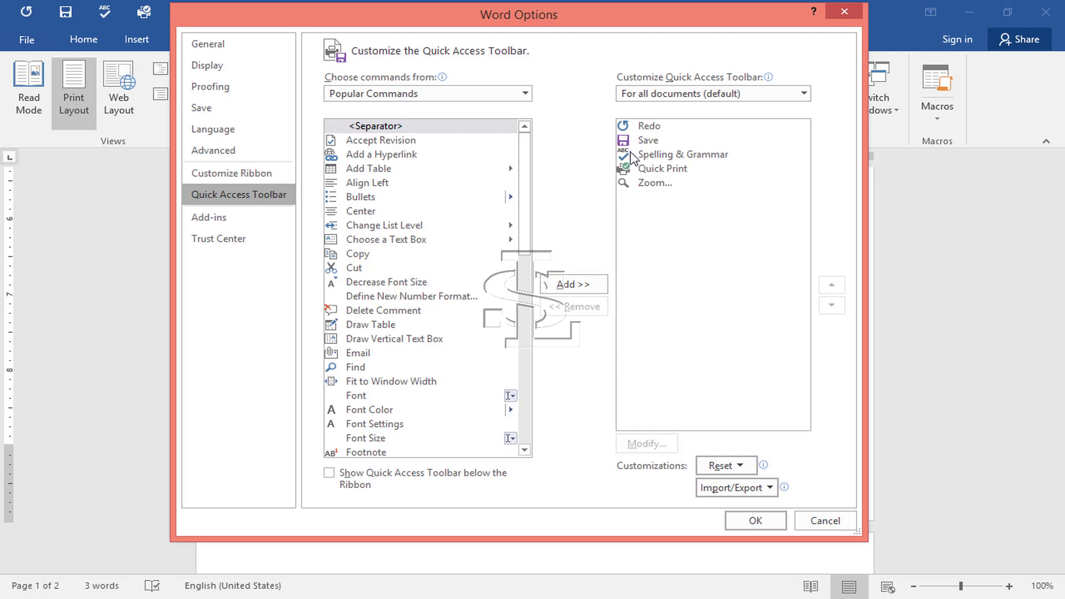
# Select Save as the insertion point and add Font Color to the Quick Access Toolbar.
pyautogui.click(647, 168)
pyautogui.click(649, 154)
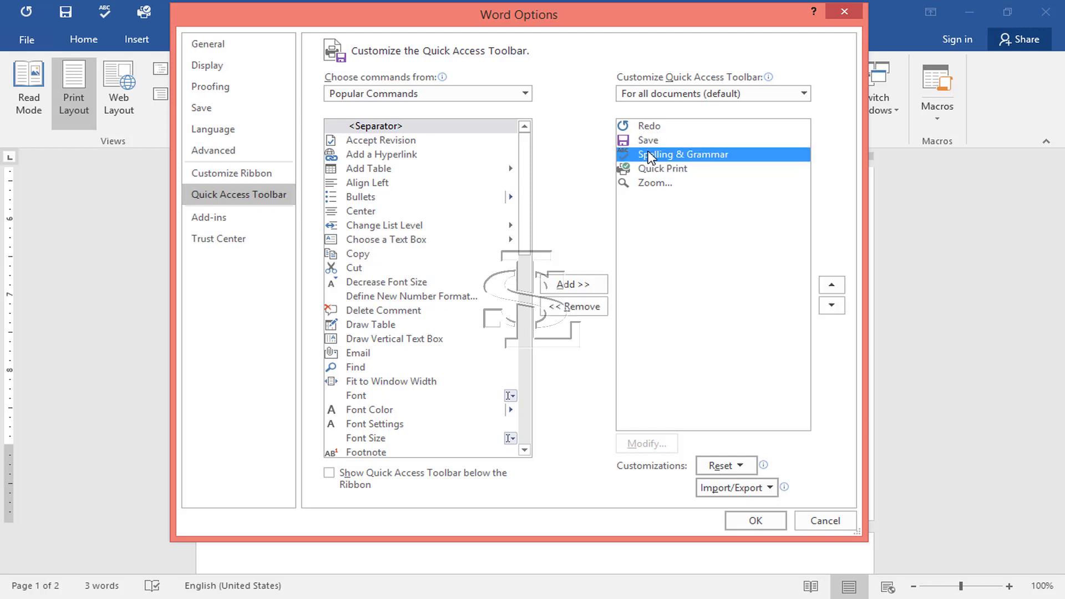
pyautogui.click(648, 142)
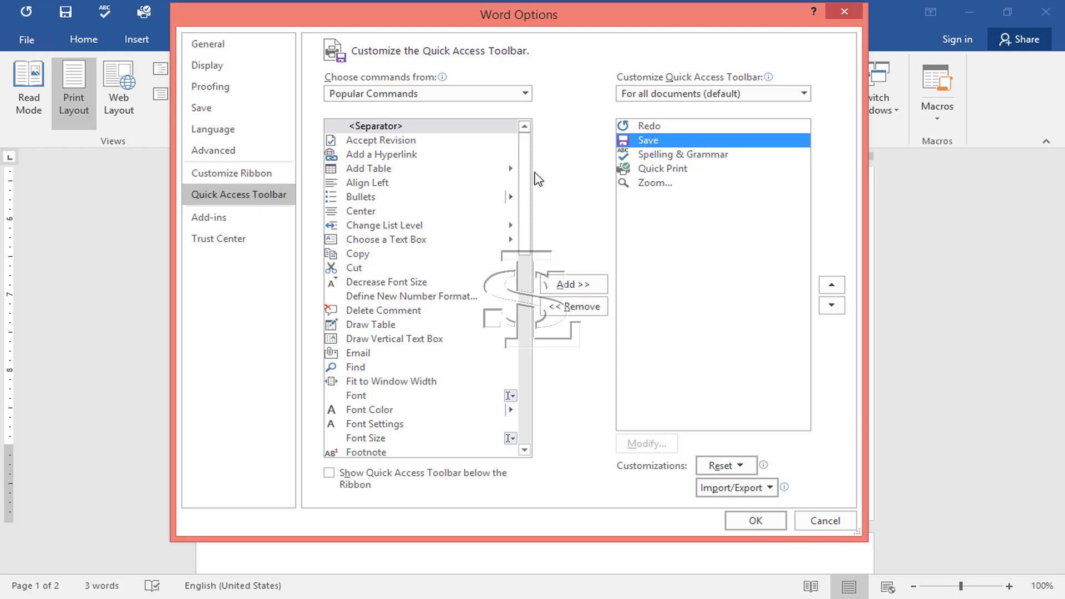
pyautogui.moveTo(525, 154); pyautogui.dragTo(527, 239)
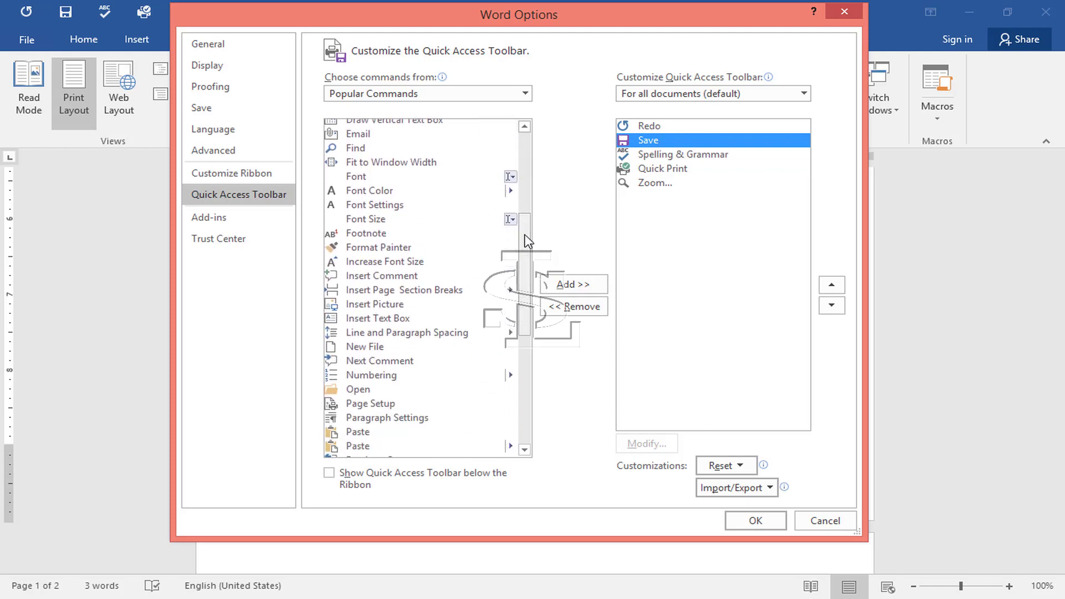
pyautogui.click(377, 192)
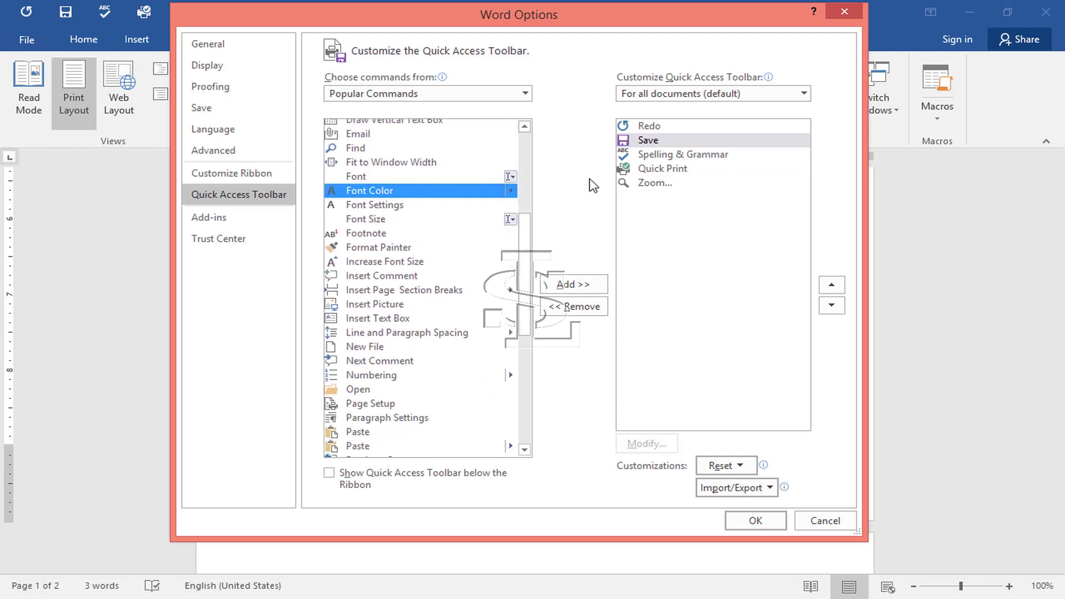
pyautogui.click(568, 285)
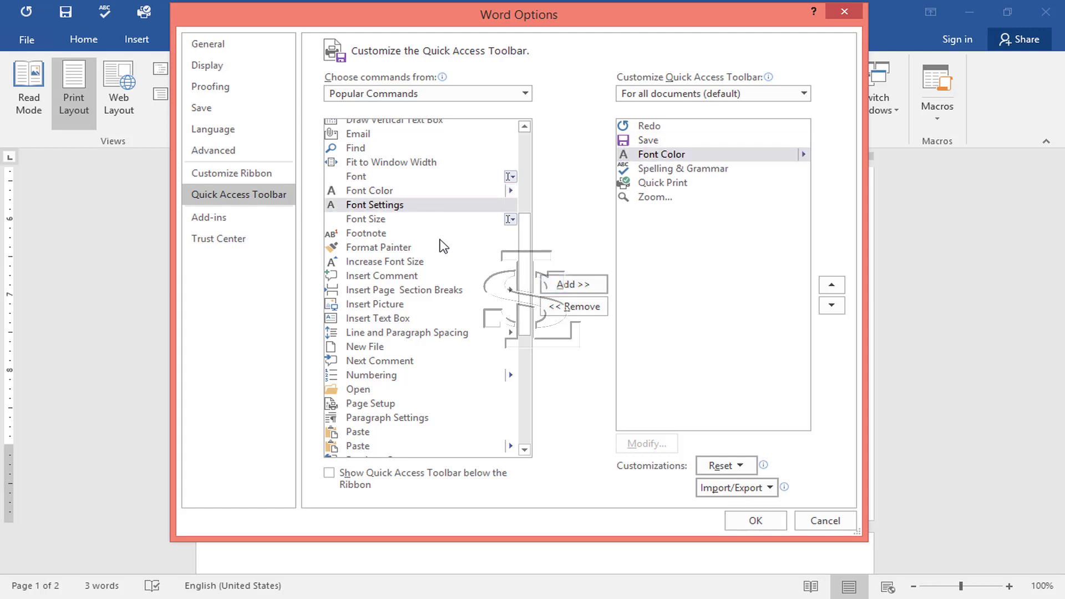
# Add Font Size, Open and Page Setup to the toolbar and apply.
pyautogui.click(365, 219)
pyautogui.click(575, 286)
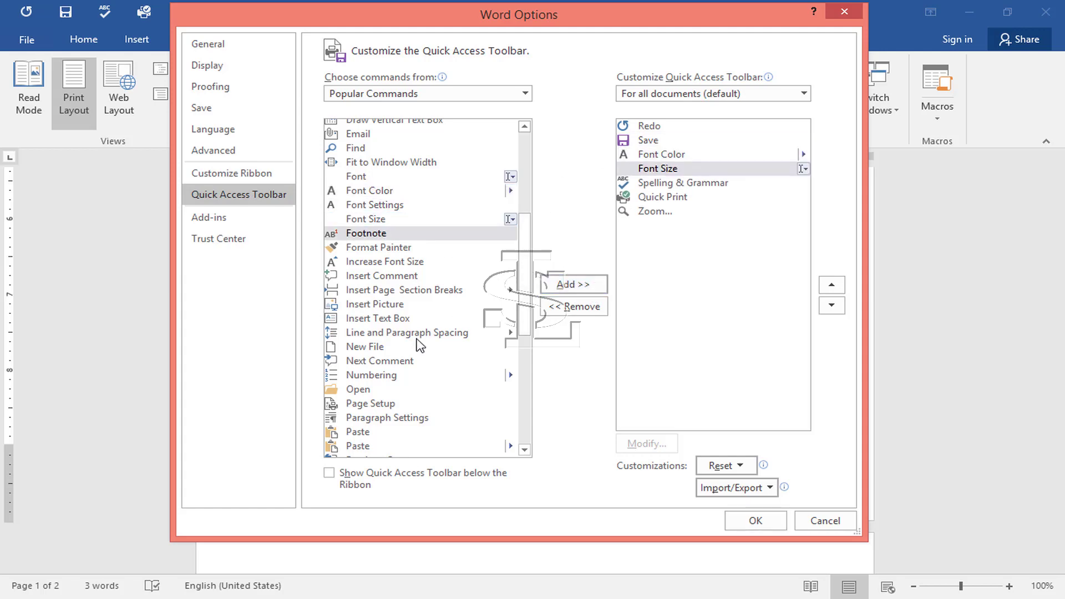
pyautogui.click(388, 391)
pyautogui.click(573, 284)
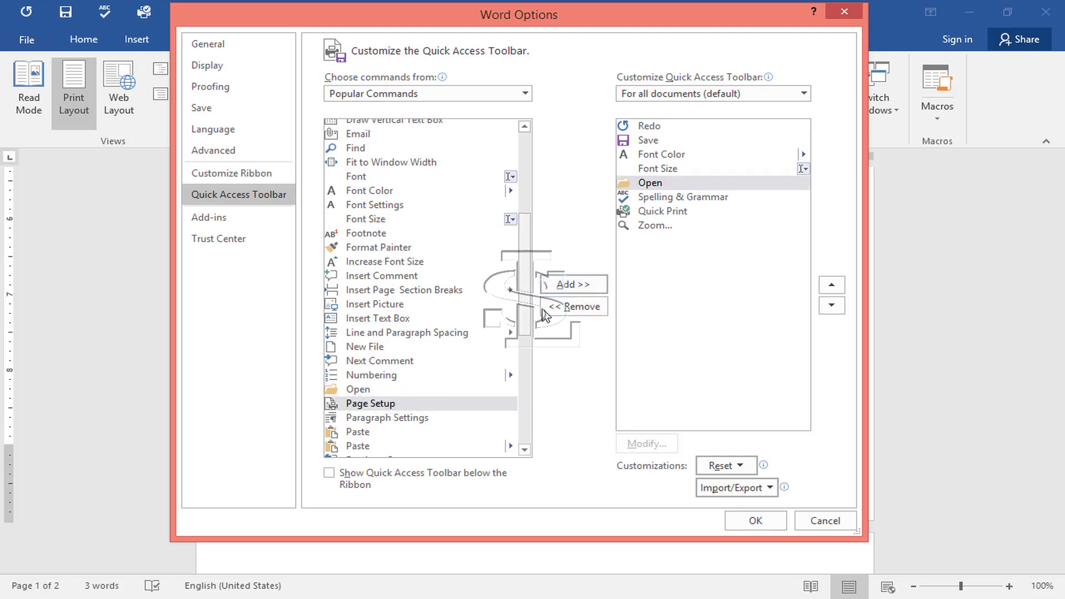
pyautogui.click(563, 285)
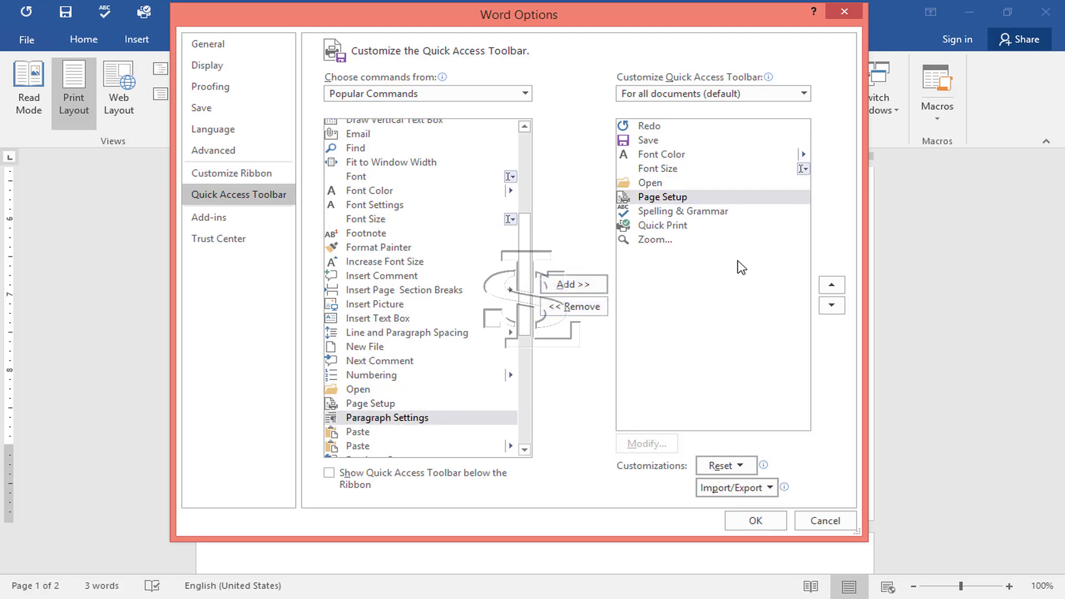
pyautogui.click(756, 519)
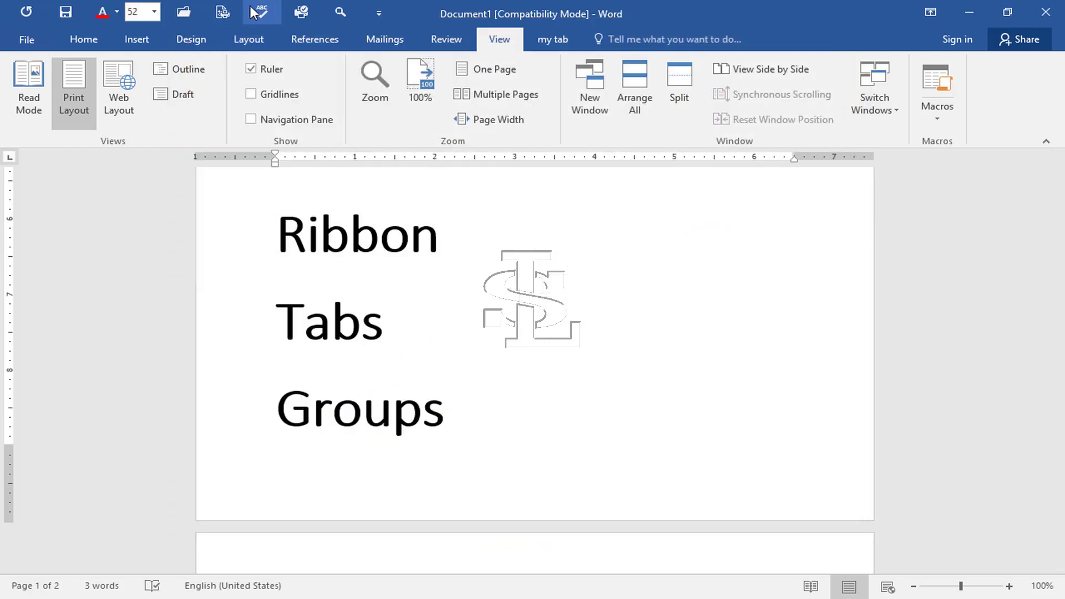
pyautogui.click(378, 15)
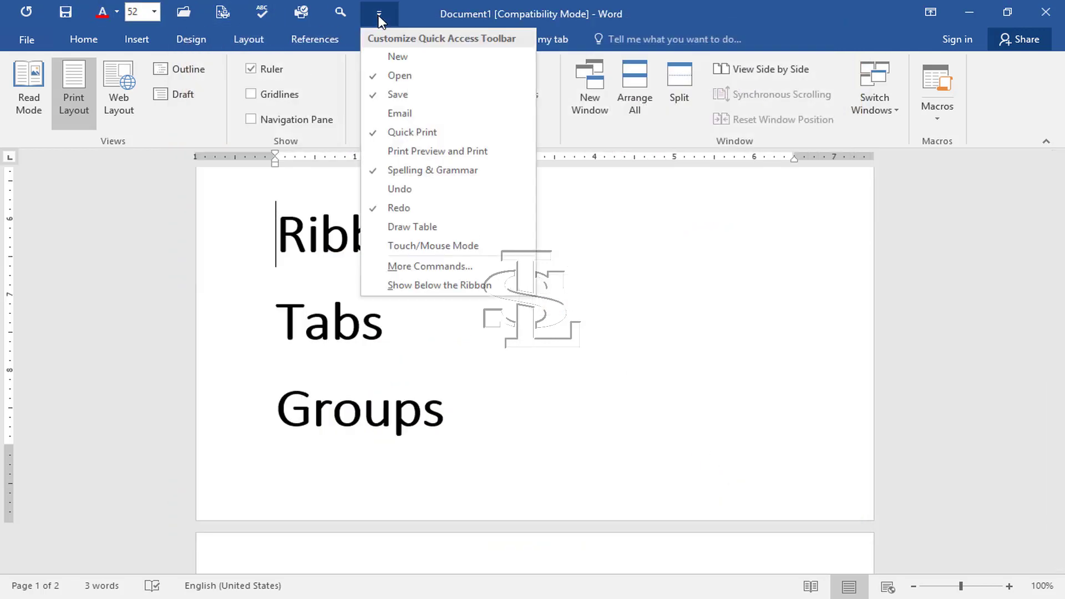
pyautogui.click(378, 15)
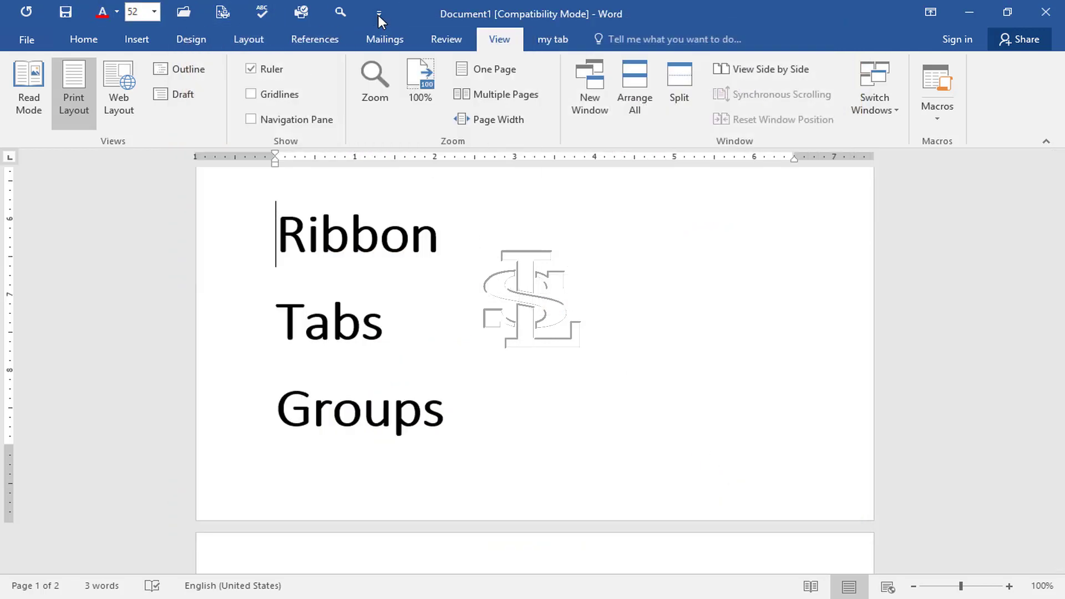
pyautogui.rightClick(406, 134)
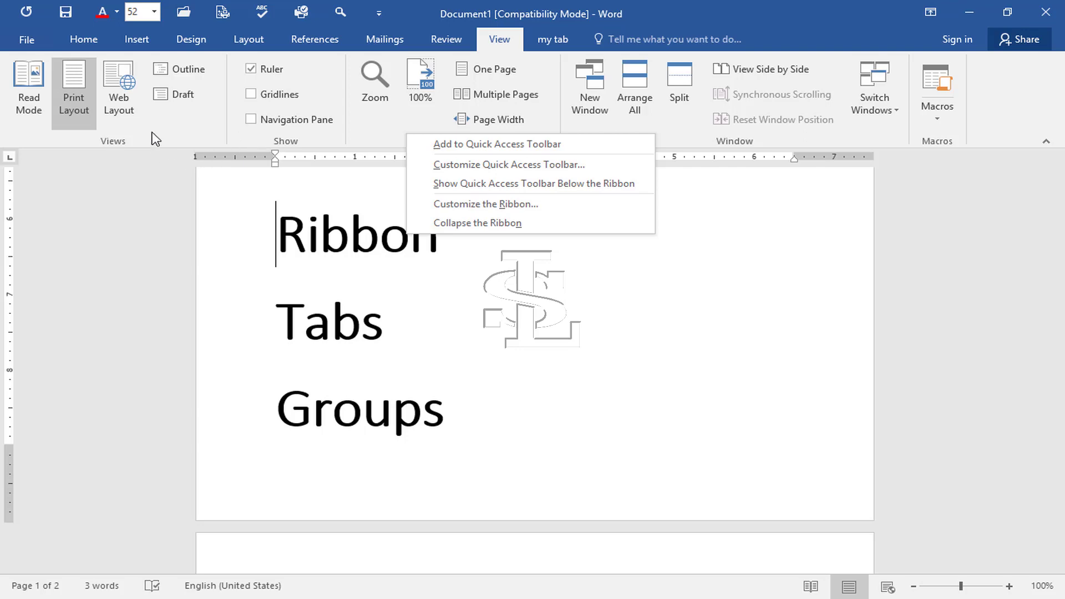
pyautogui.click(456, 188)
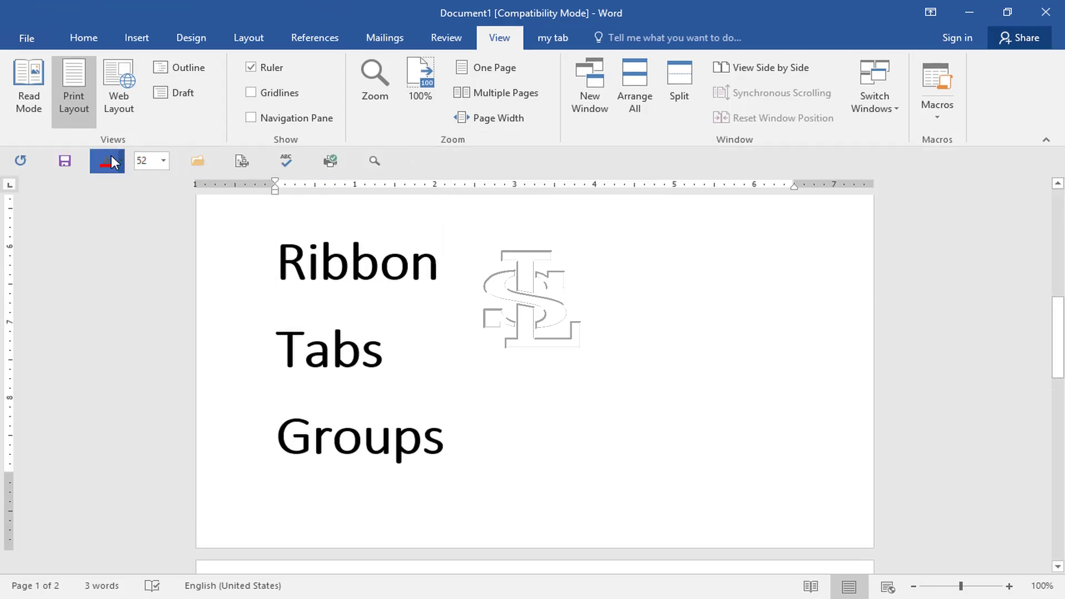
pyautogui.rightClick(419, 126)
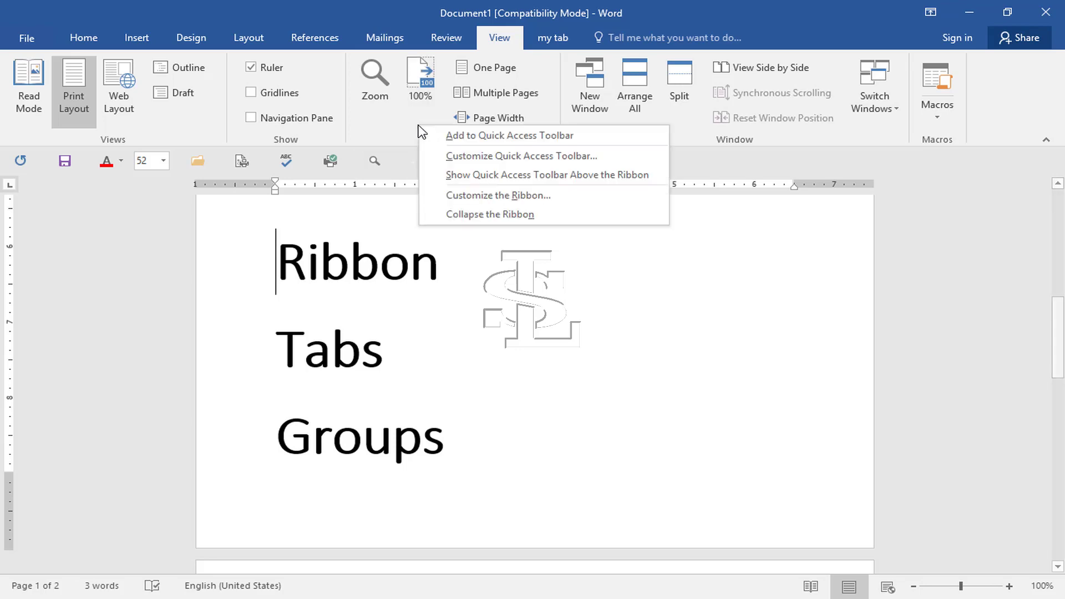
pyautogui.click(464, 174)
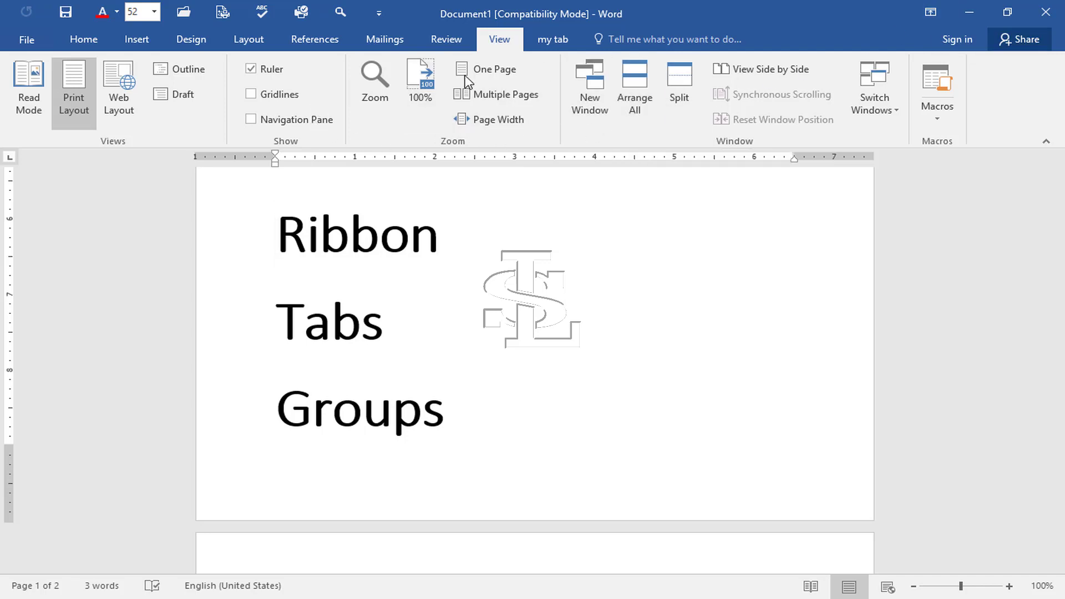
pyautogui.click(931, 12)
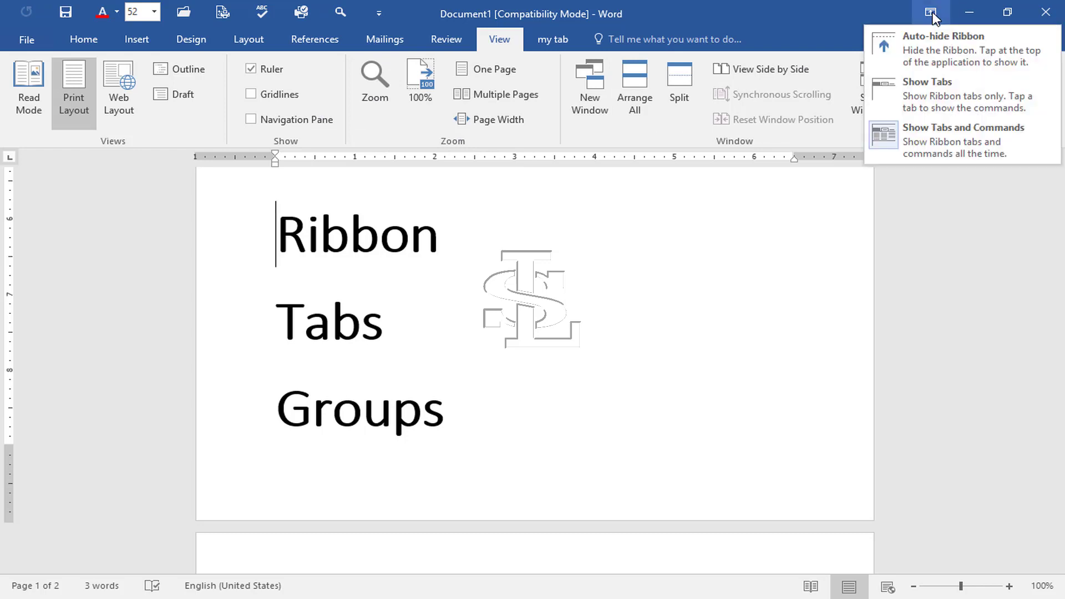
pyautogui.click(937, 33)
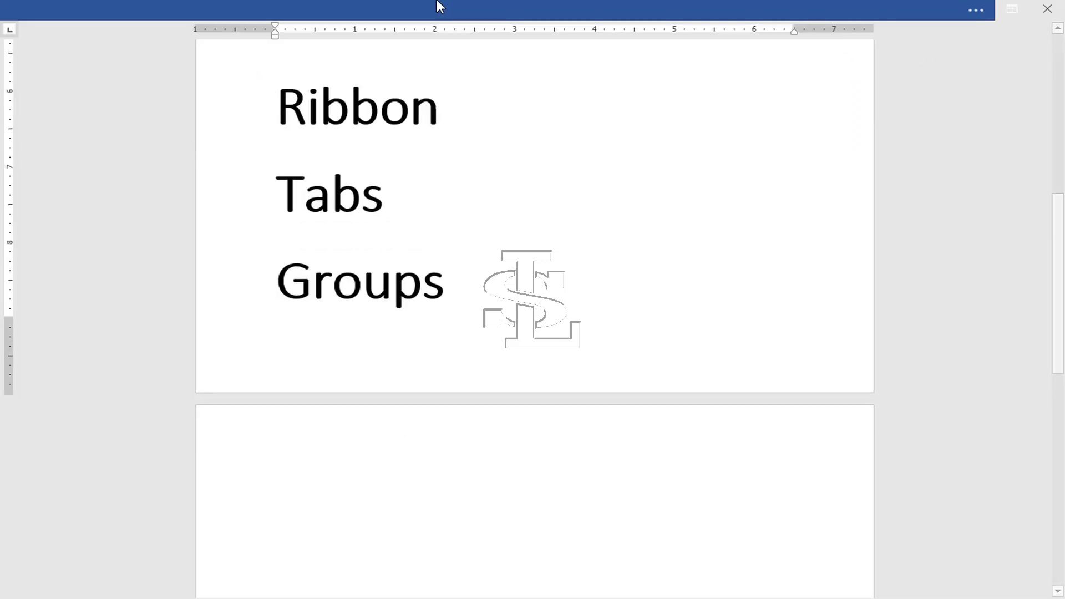
pyautogui.click(561, 7)
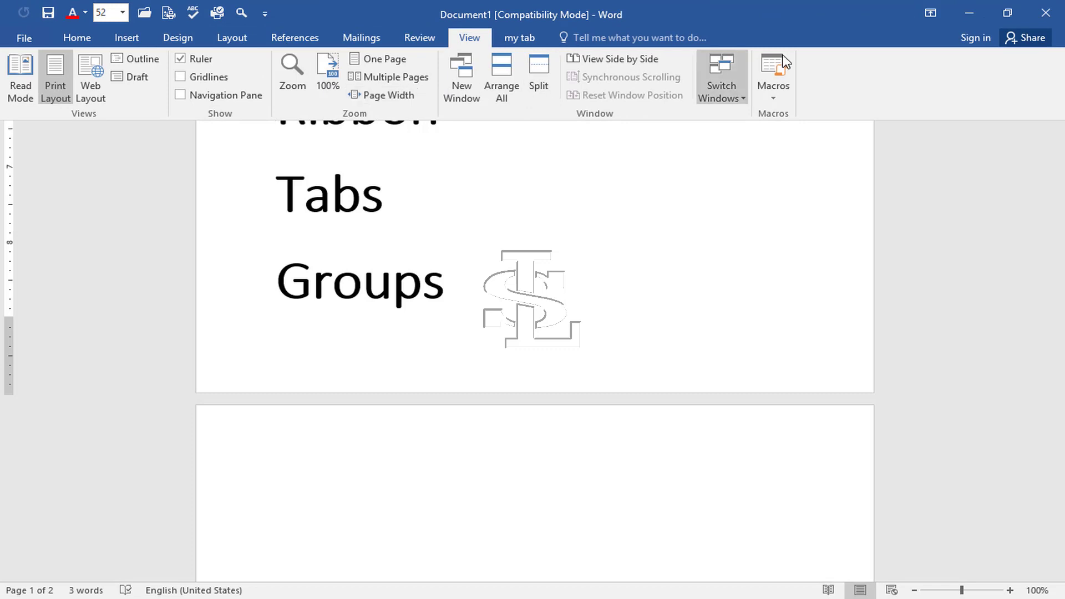
pyautogui.click(930, 13)
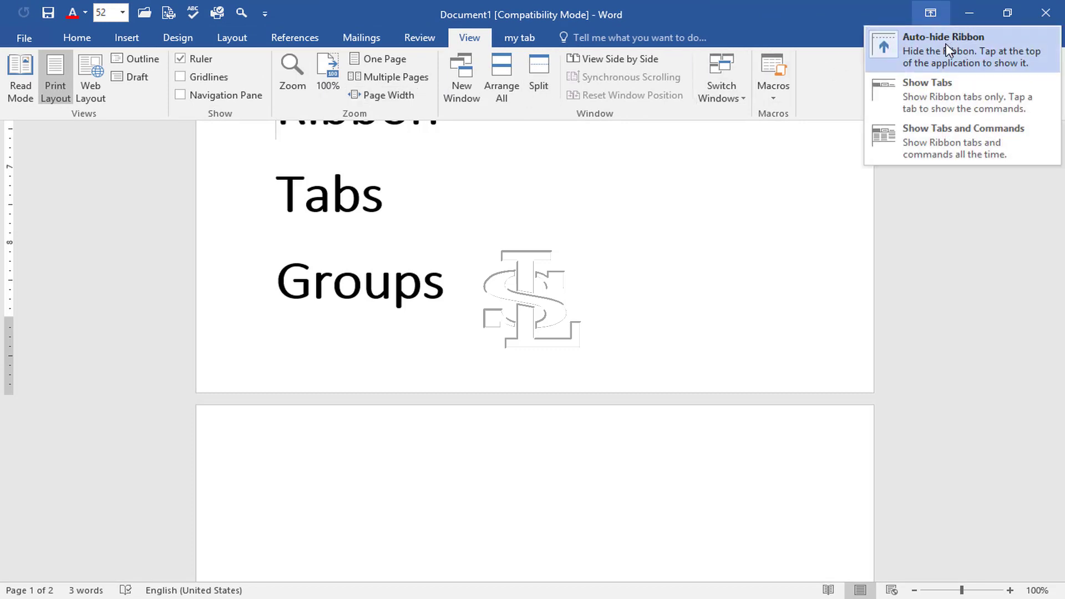
pyautogui.click(913, 108)
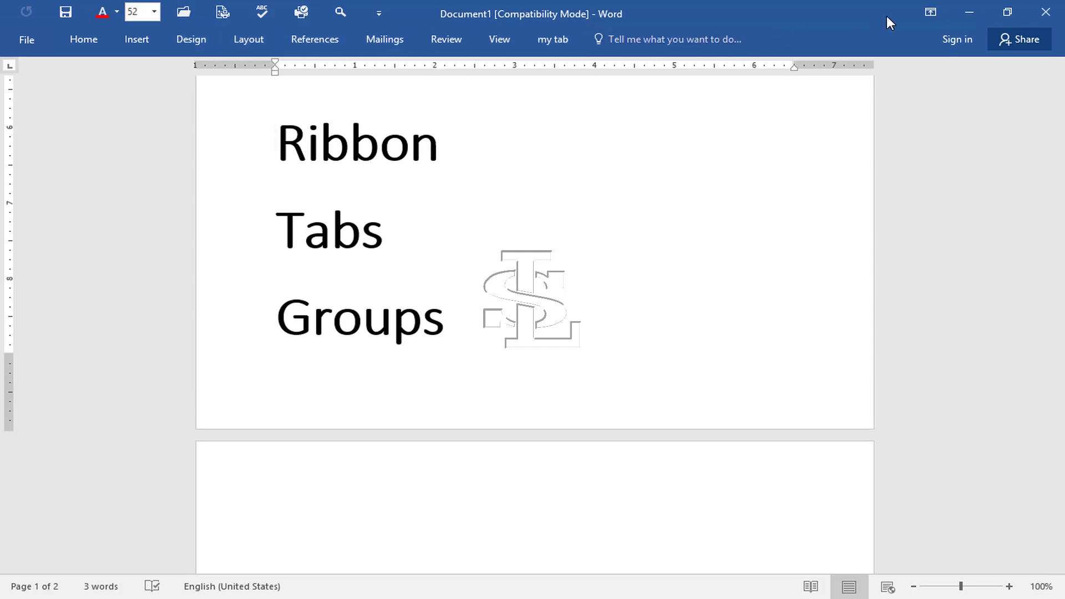
pyautogui.click(931, 14)
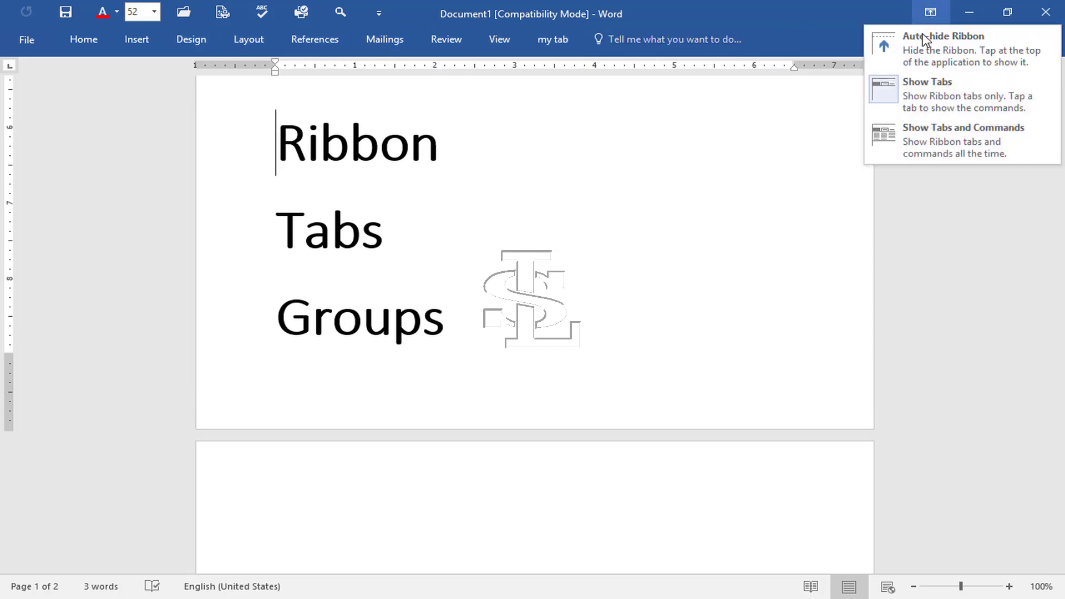
pyautogui.click(929, 131)
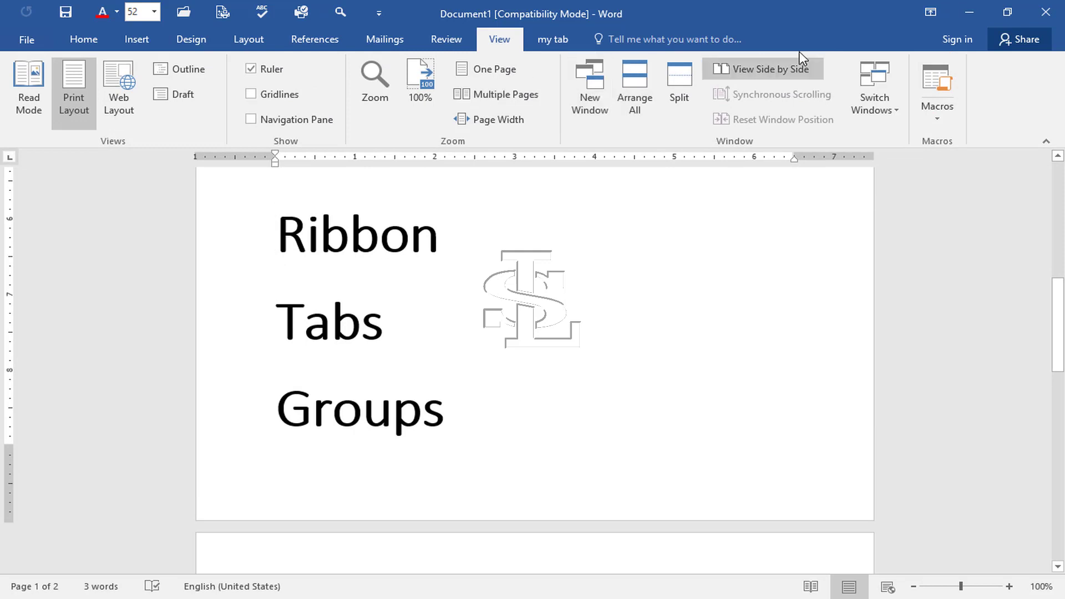
pyautogui.click(930, 13)
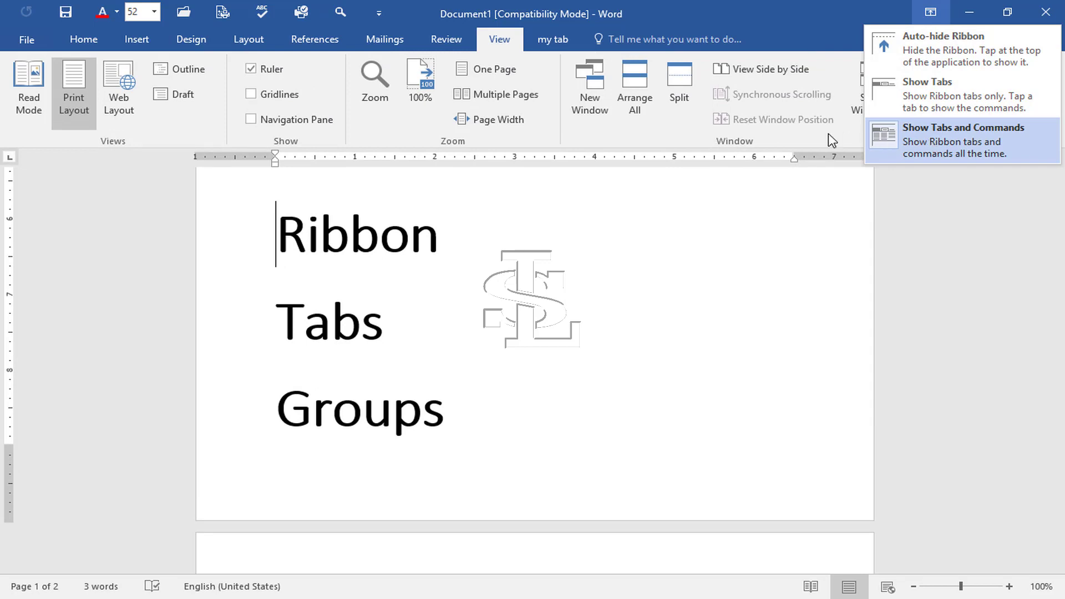
pyautogui.click(645, 132)
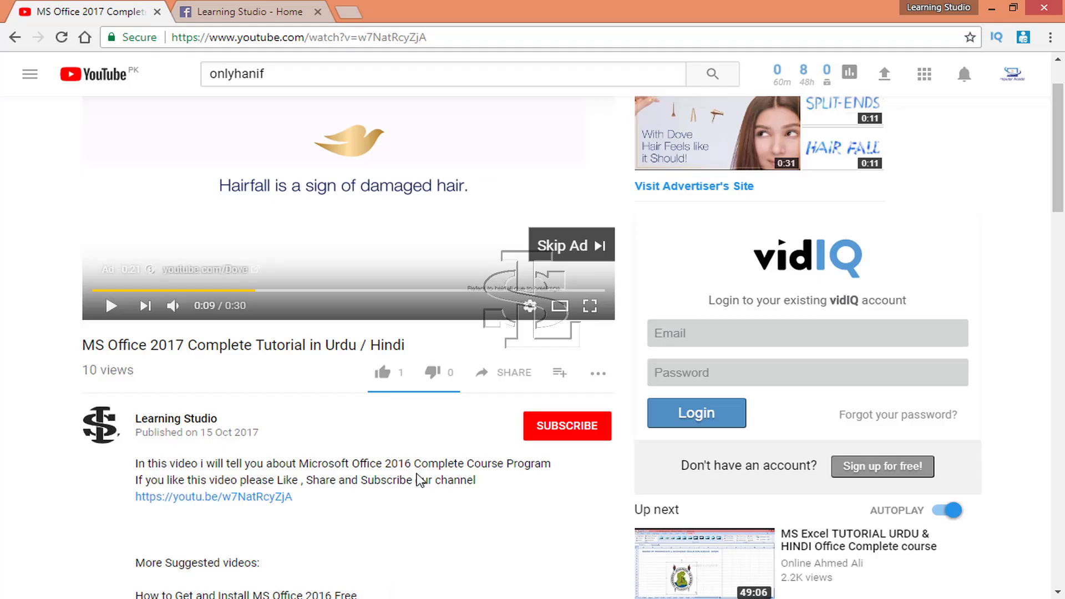
# Like the tutorial, subscribe to Learning Studio with all notifications, then open the Facebook tab.
pyautogui.click(383, 372)
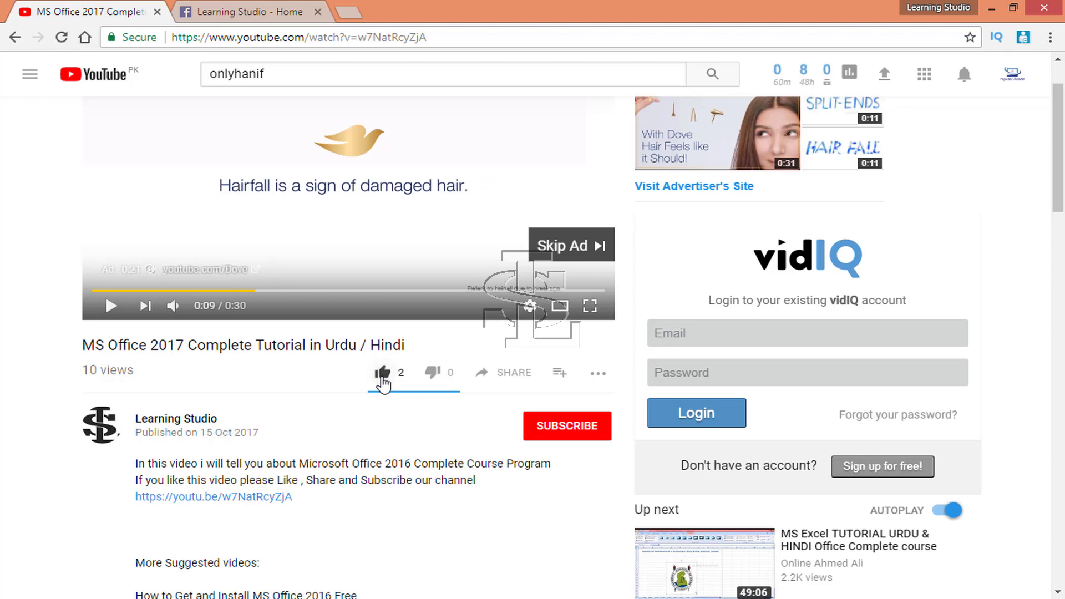
pyautogui.click(577, 436)
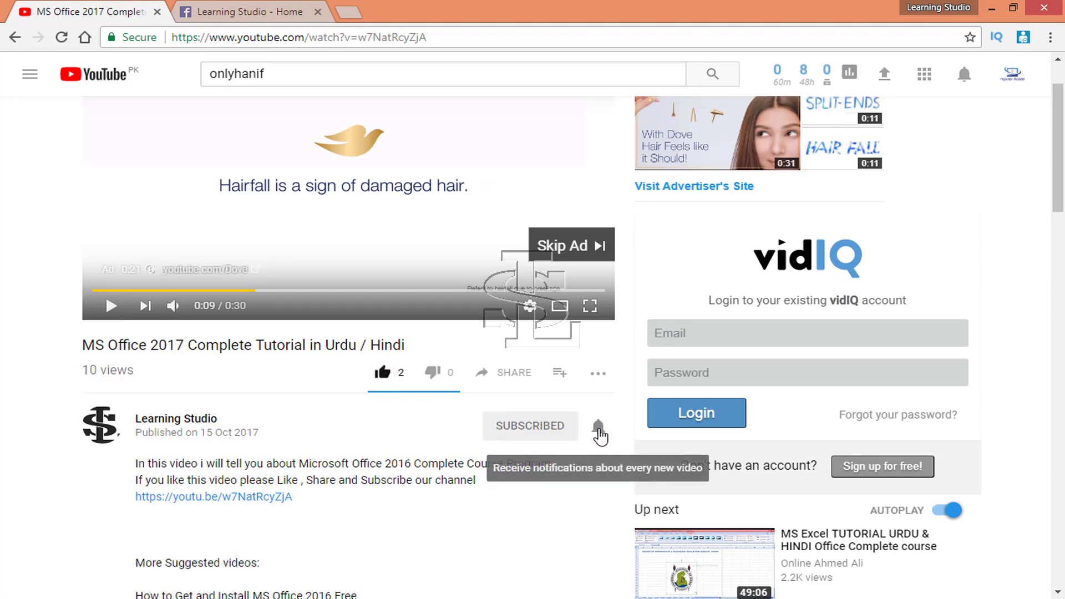
pyautogui.click(598, 428)
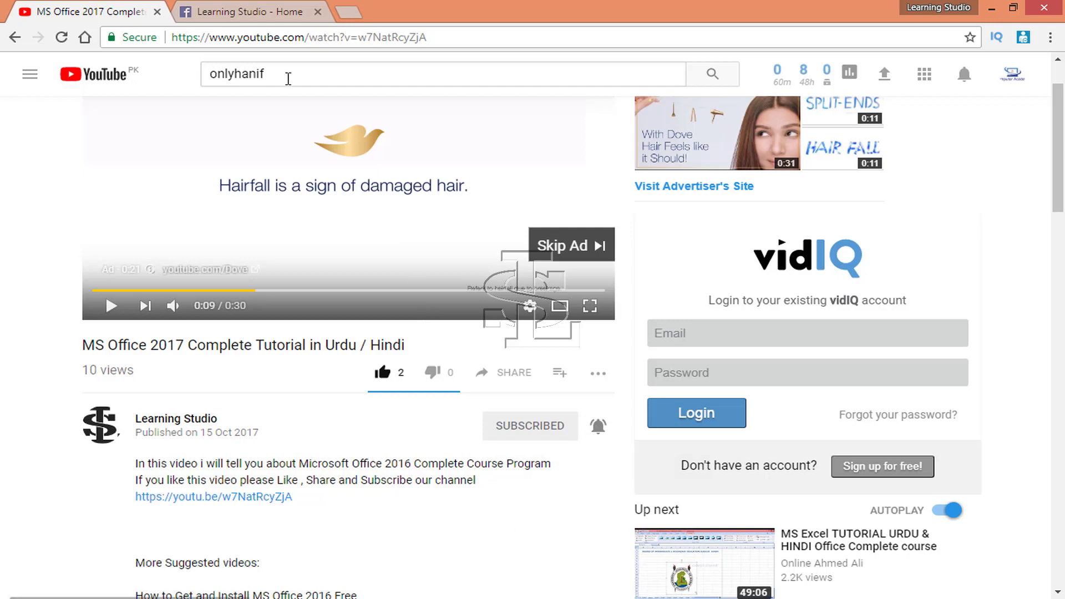
pyautogui.click(280, 14)
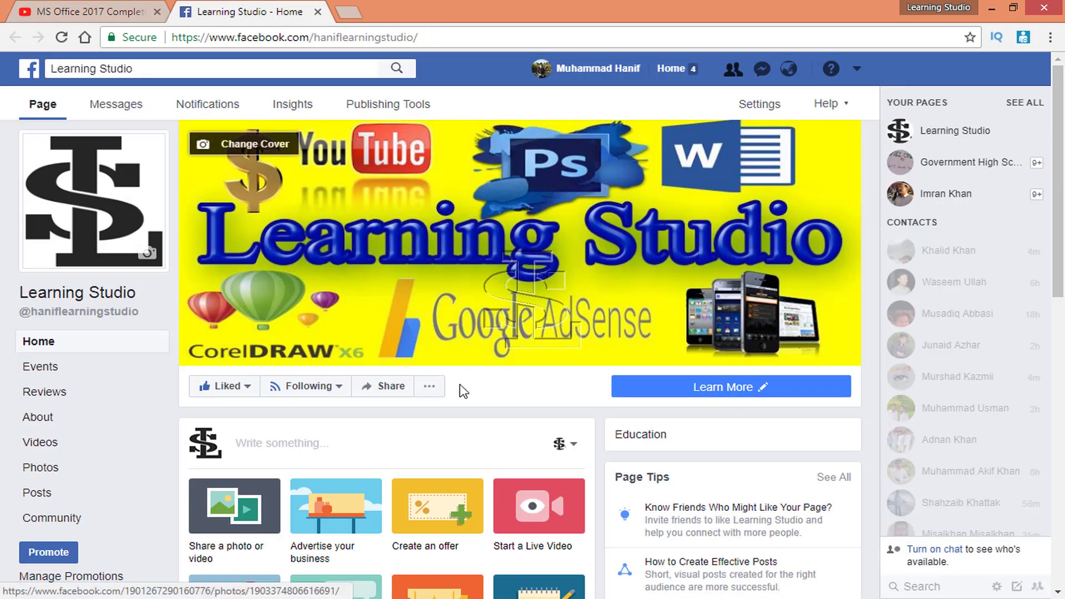